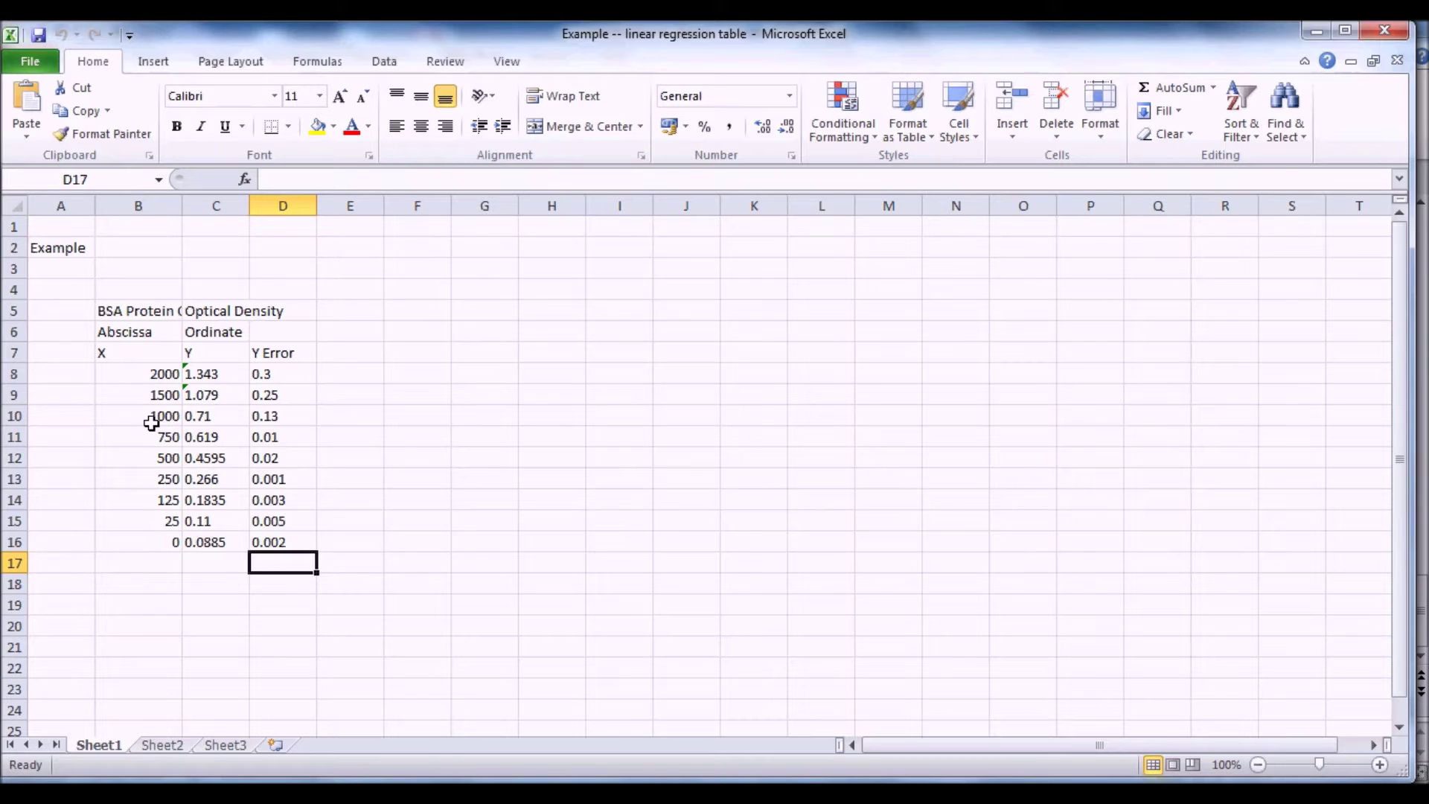
# Step: Copy the nine BSA protein X values in B8:B16, 2000 down to 0, from Excel
pyautogui.moveTo(158, 373); pyautogui.dragTo(158, 536)
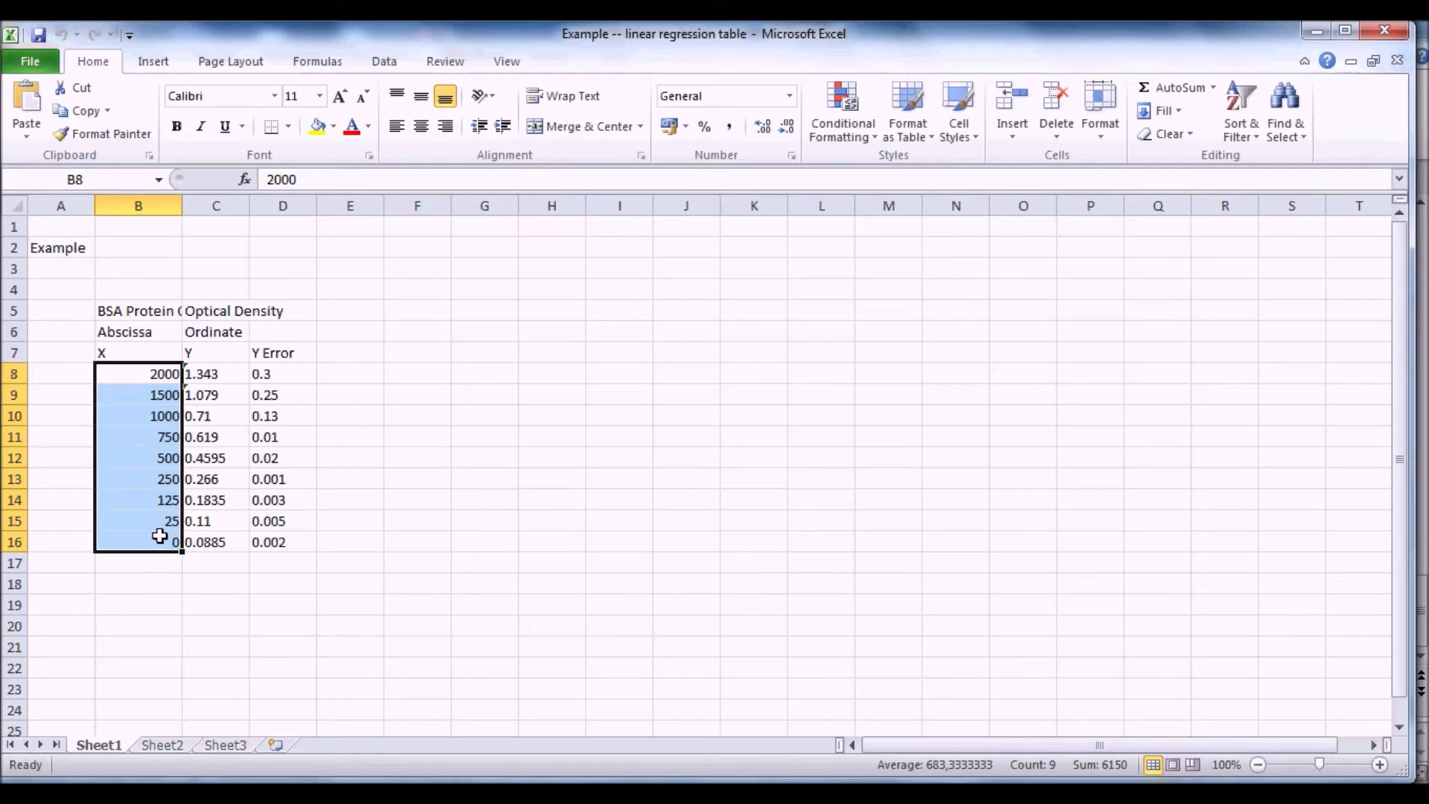
pyautogui.rightClick(138, 514)
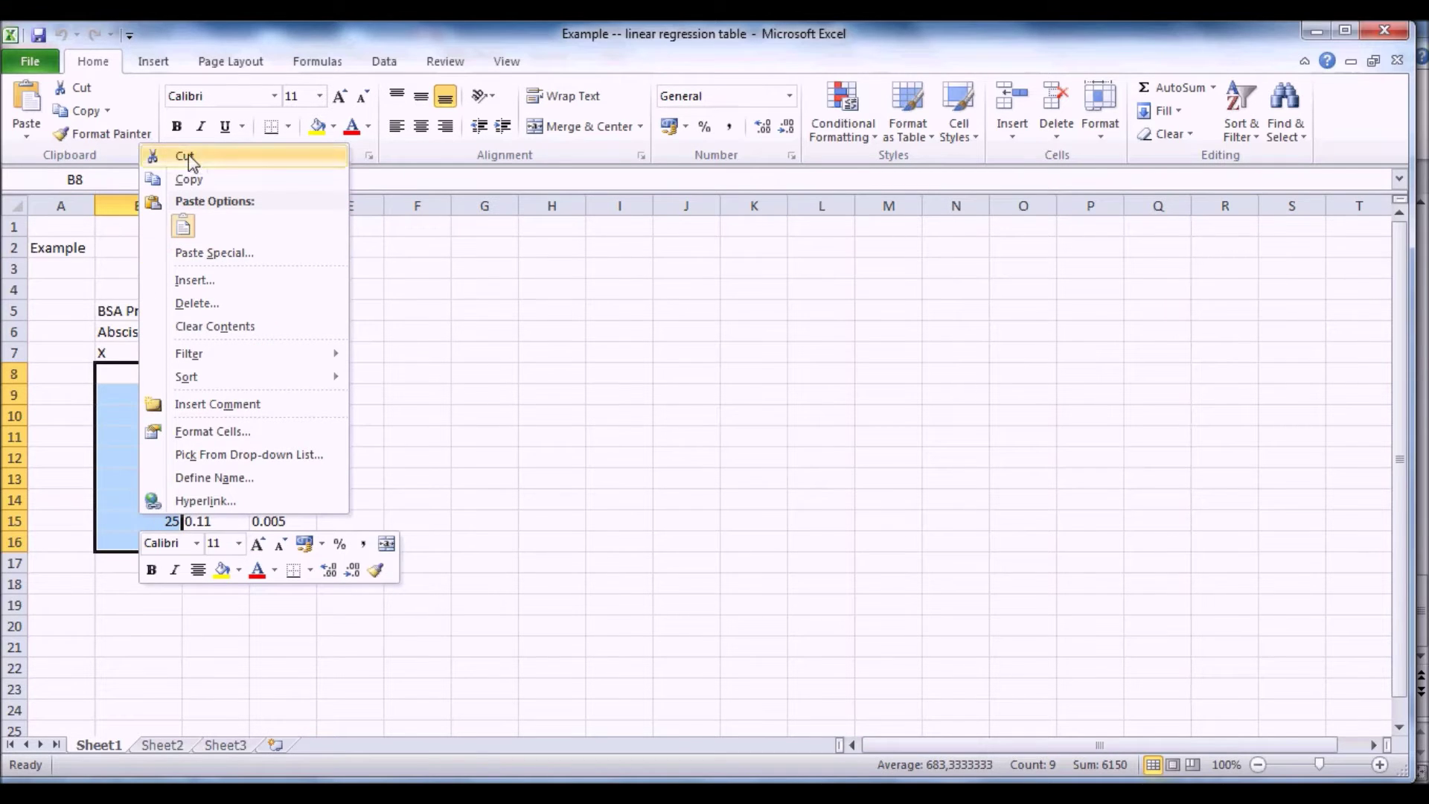
pyautogui.click(189, 179)
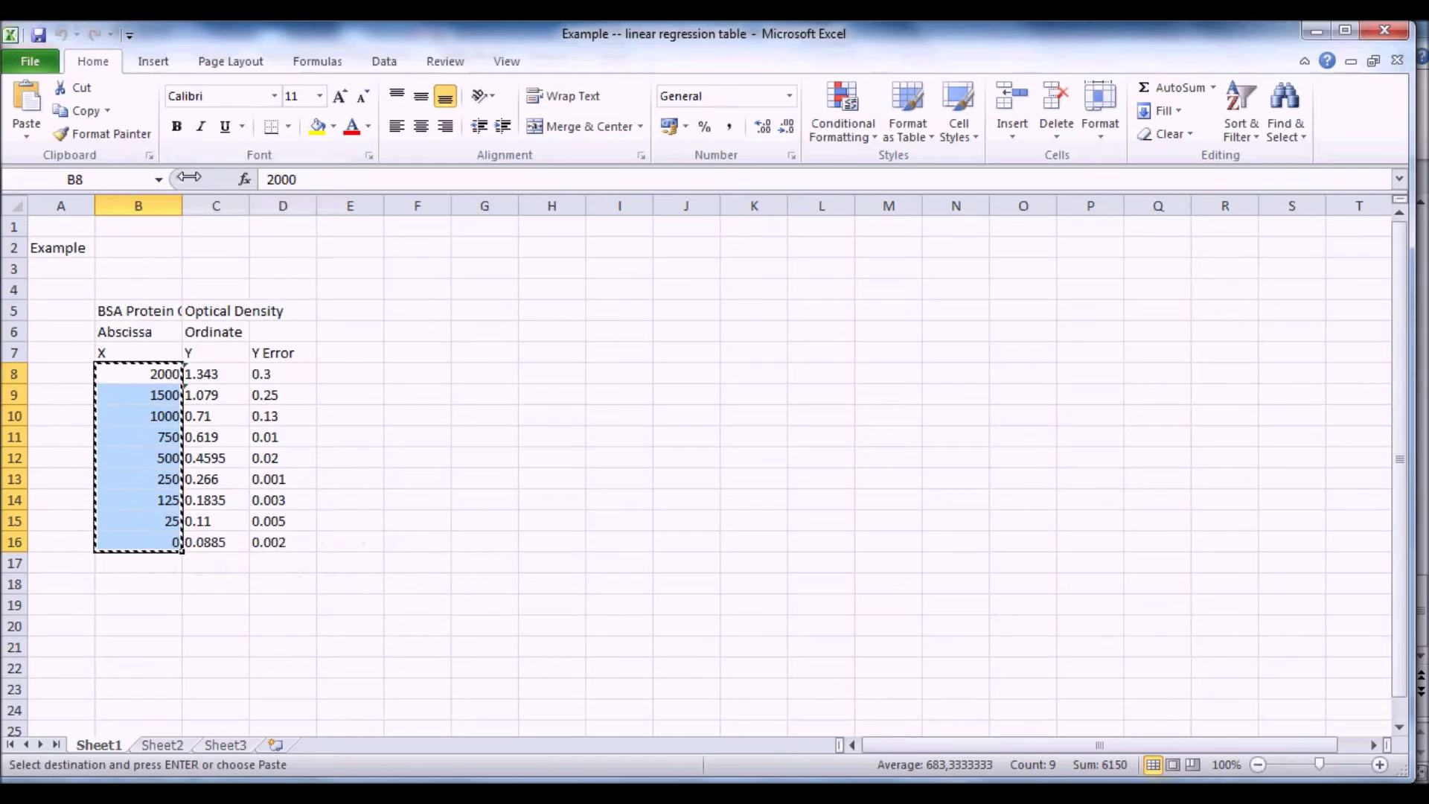
pyautogui.hotkey('alt', 'Tab')
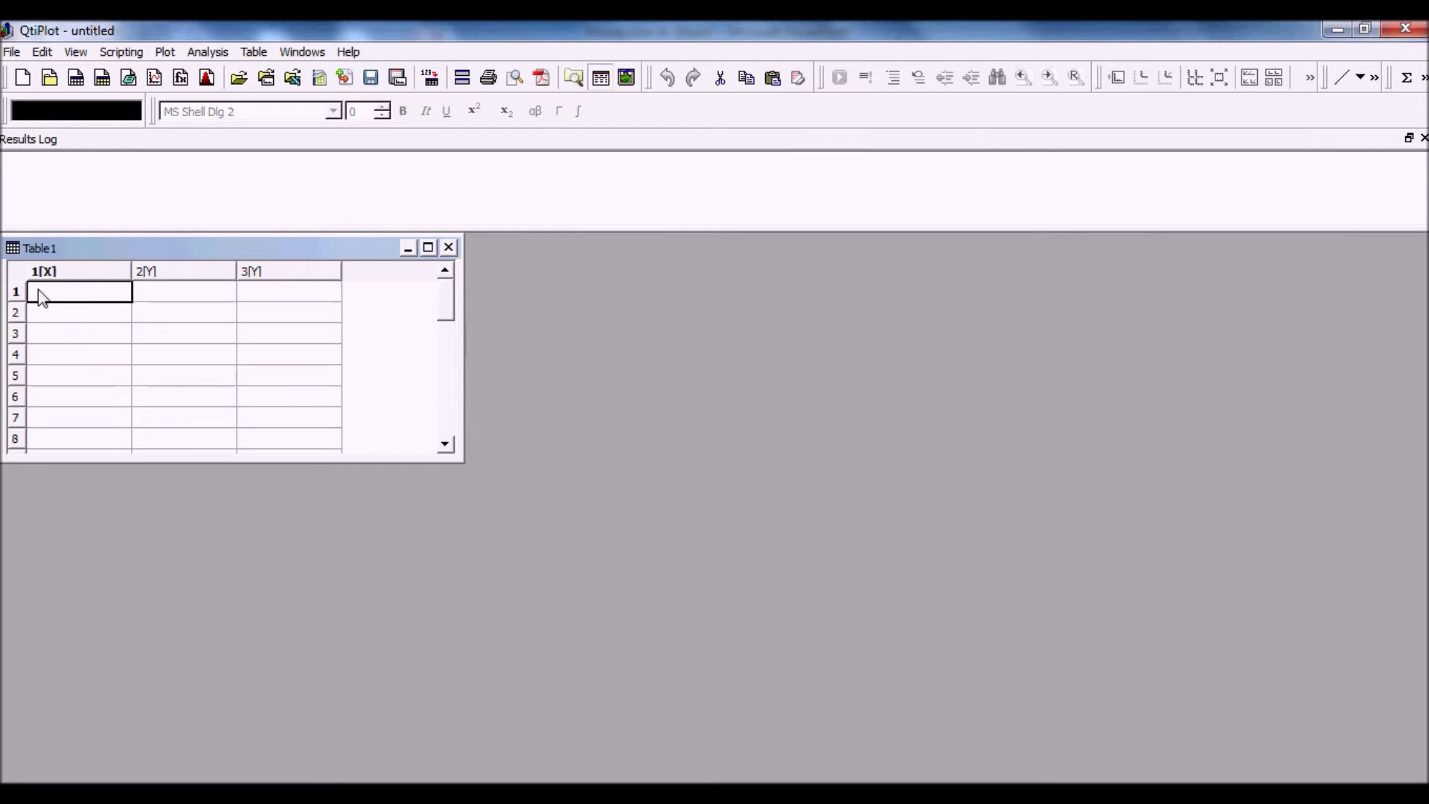
# Step: Paste protein amounts into column 1 and optical densities (1.343 to 0.0885) into column 2, then select both
pyautogui.rightClick(64, 297)
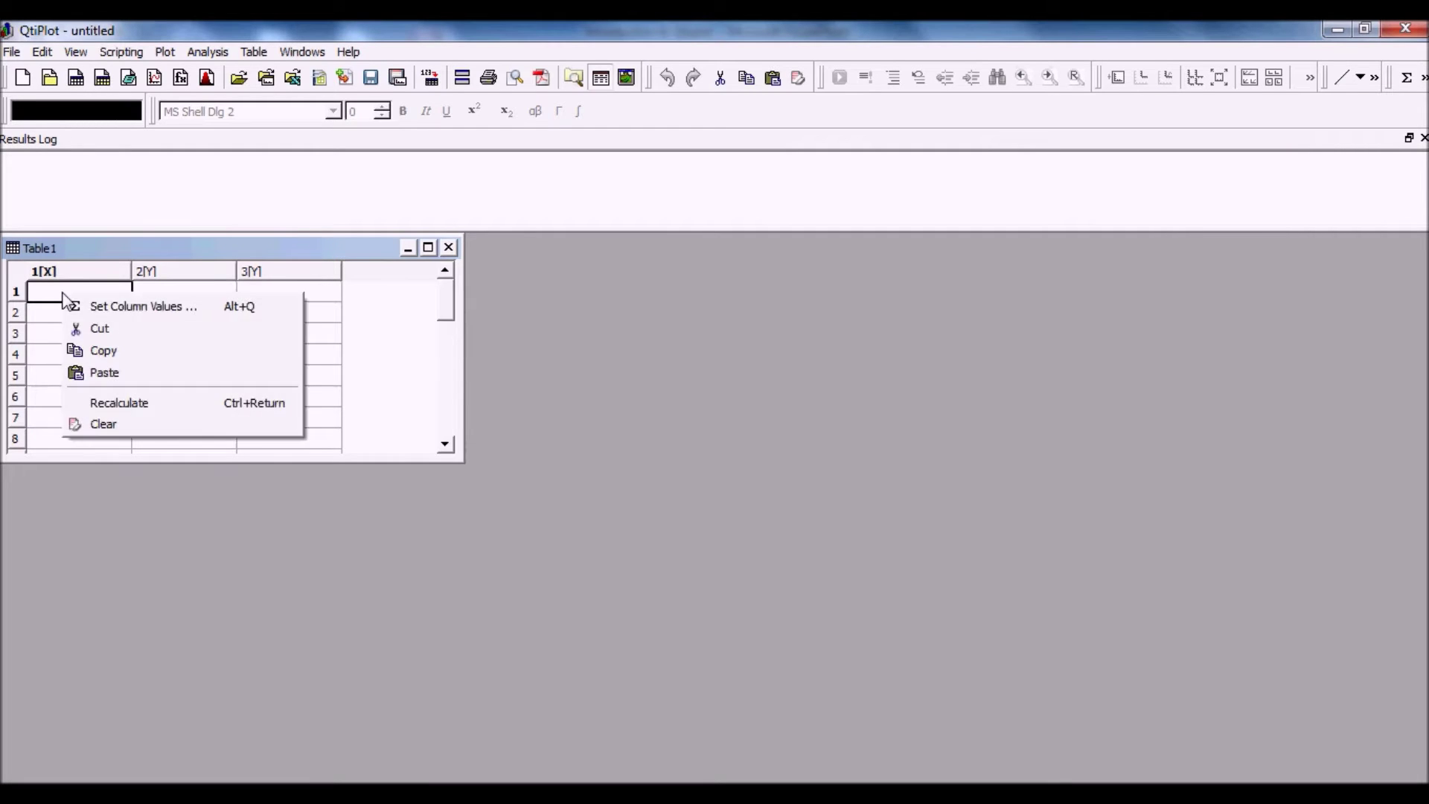
pyautogui.click(101, 374)
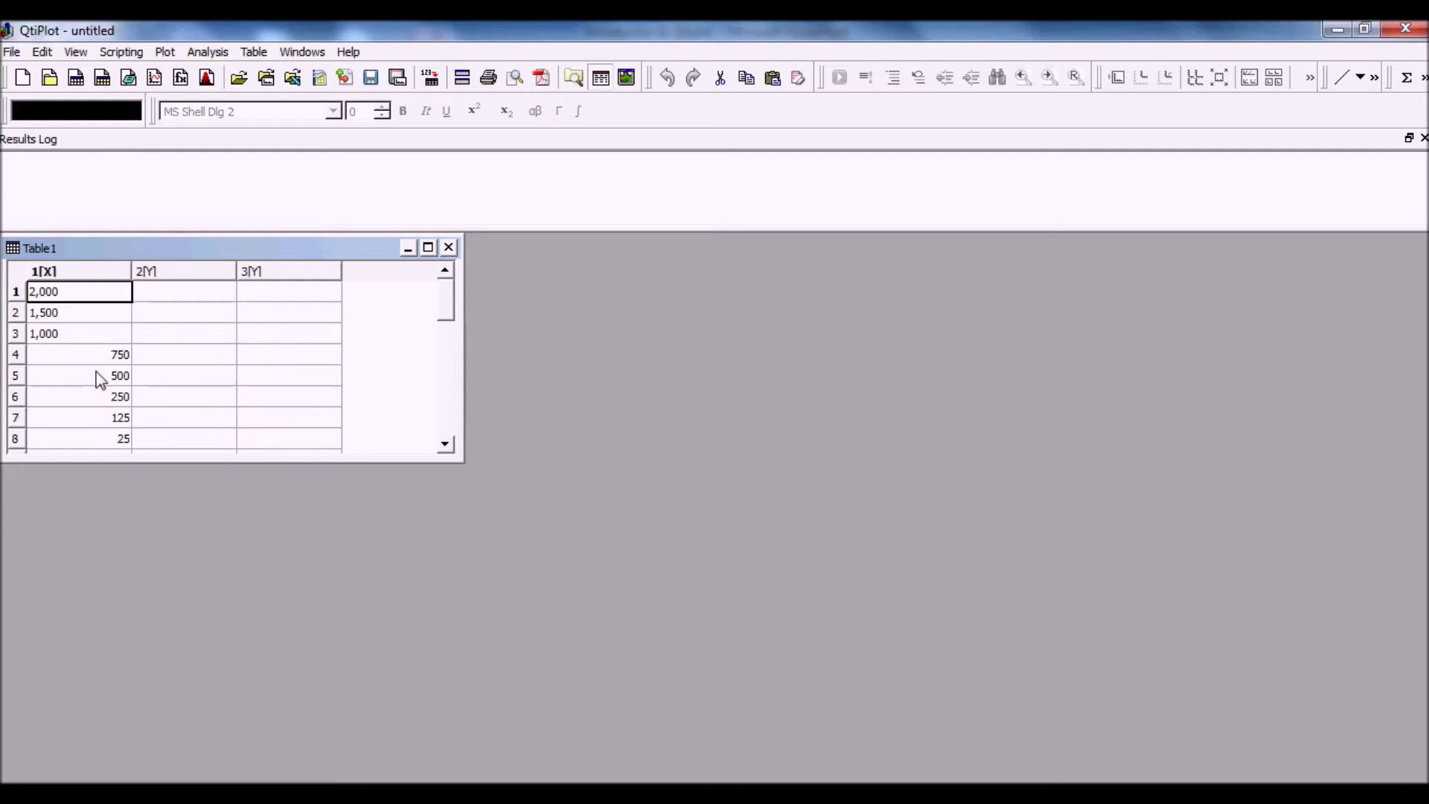
pyautogui.click(170, 299)
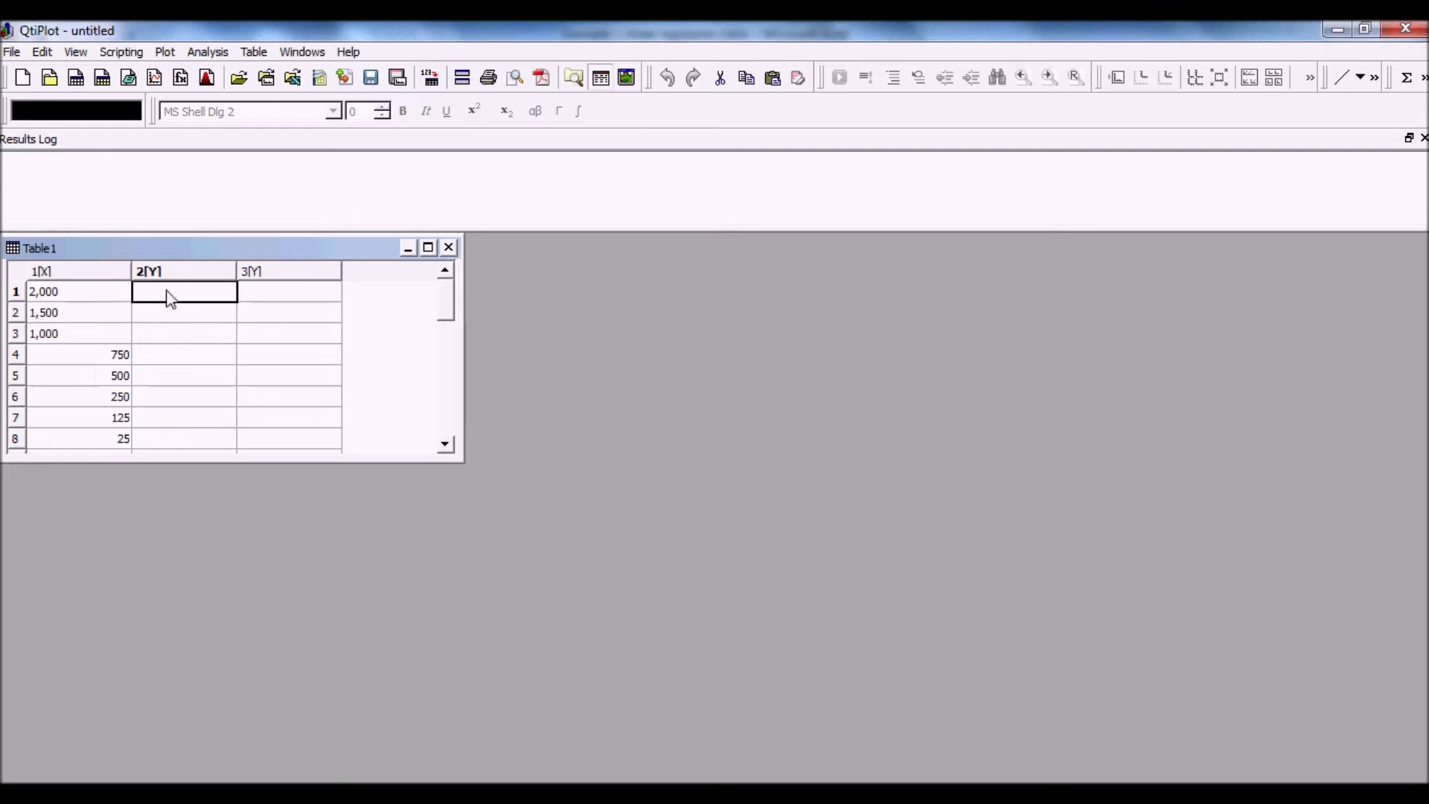
pyautogui.rightClick(170, 299)
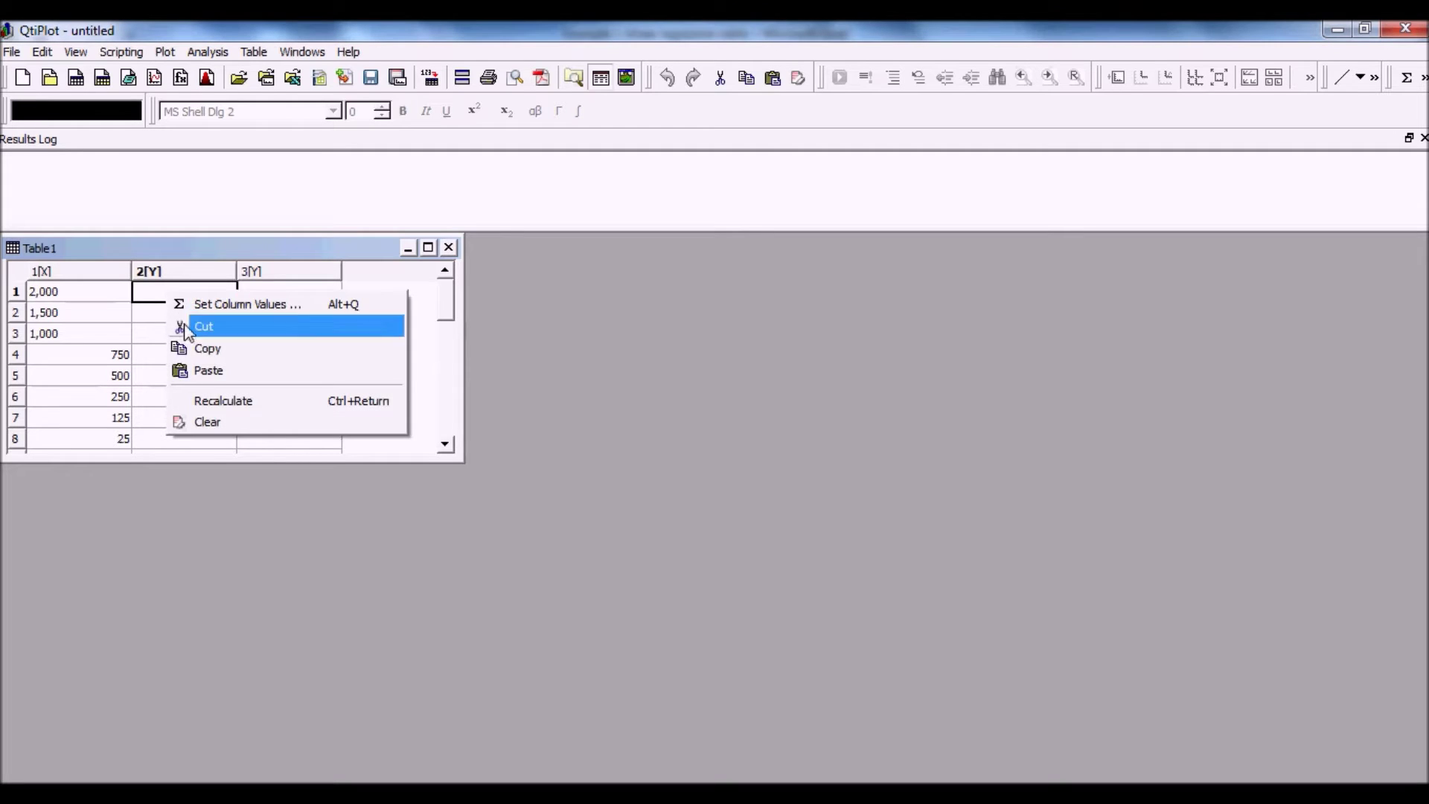
pyautogui.click(202, 371)
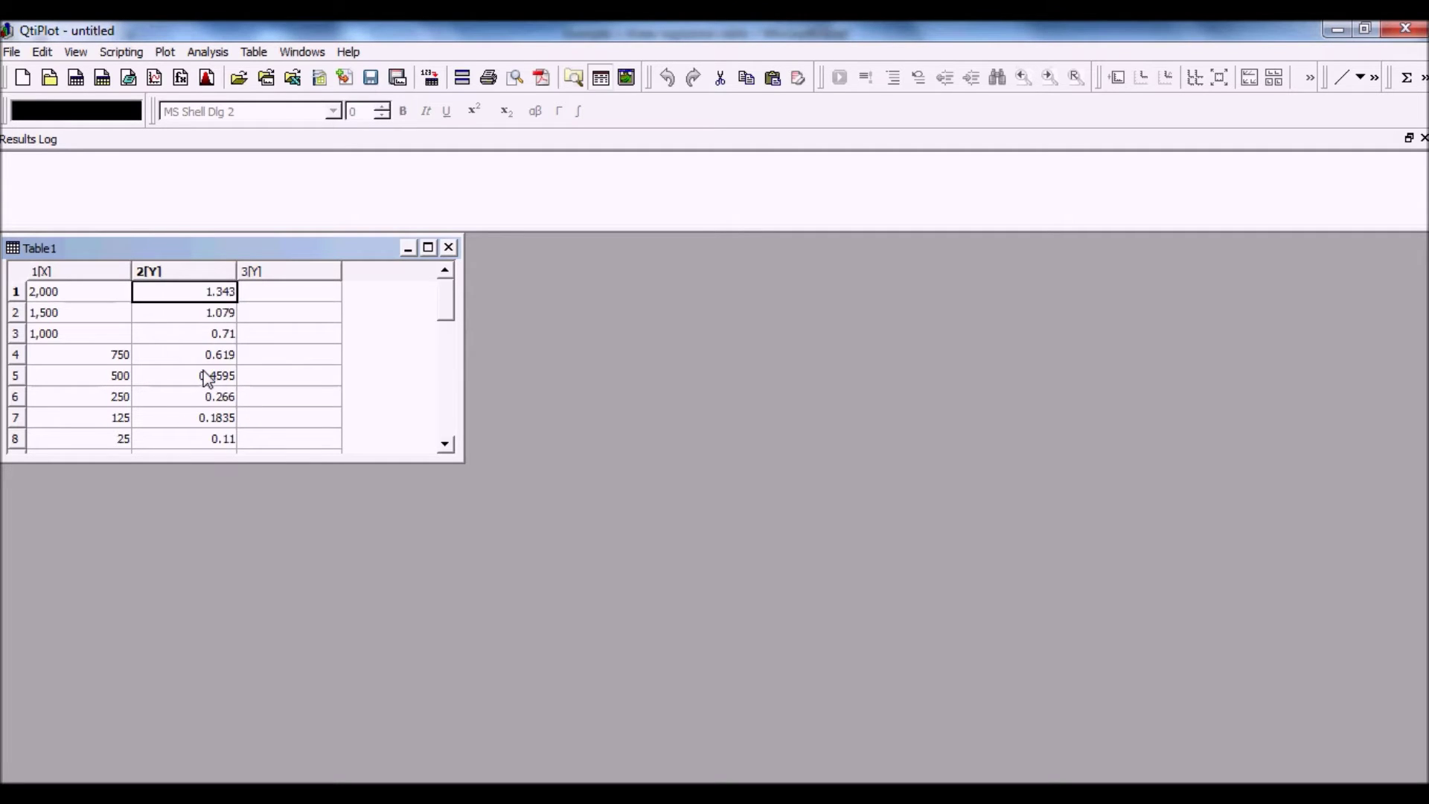
pyautogui.moveTo(454, 462); pyautogui.dragTo(465, 523)
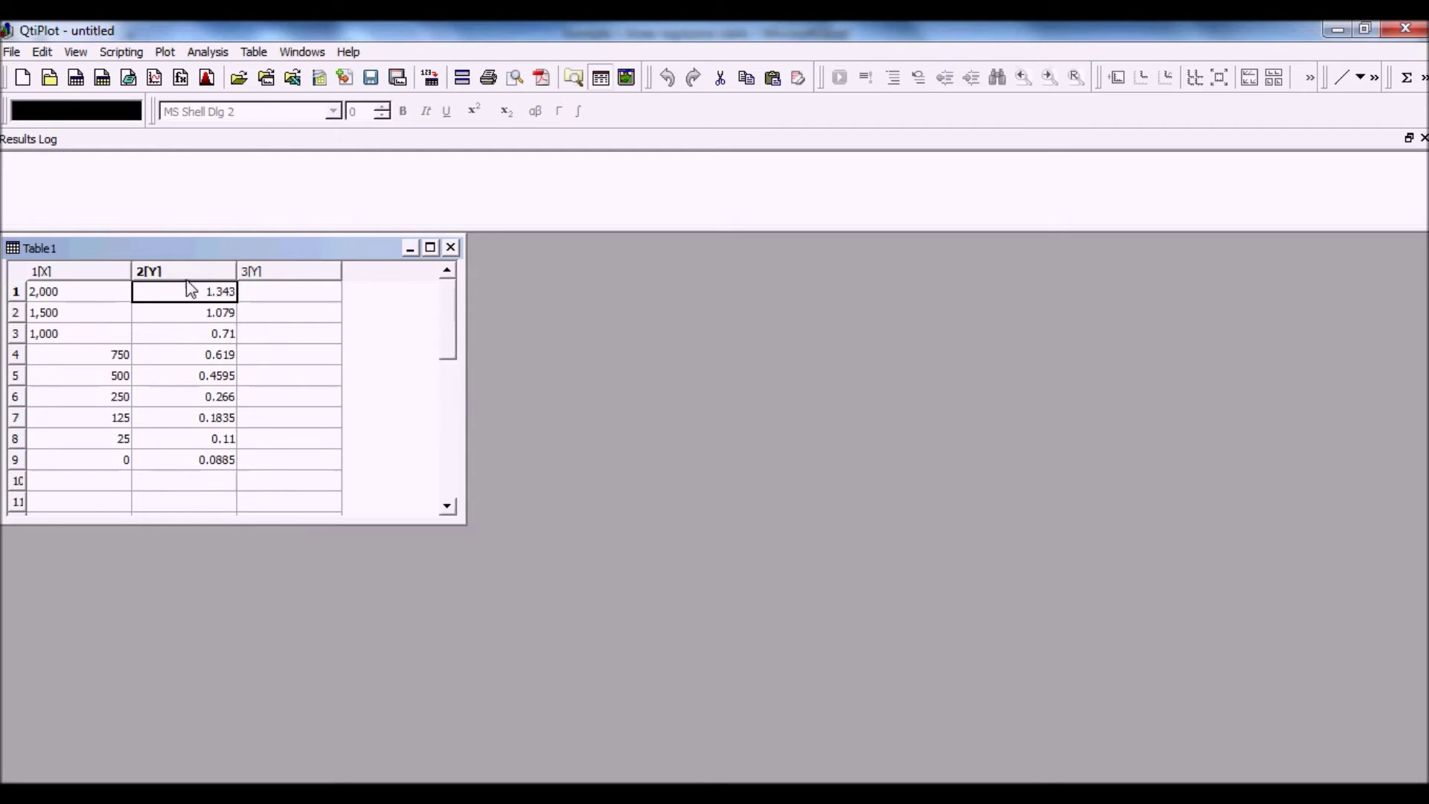
pyautogui.moveTo(29, 291); pyautogui.dragTo(221, 460)
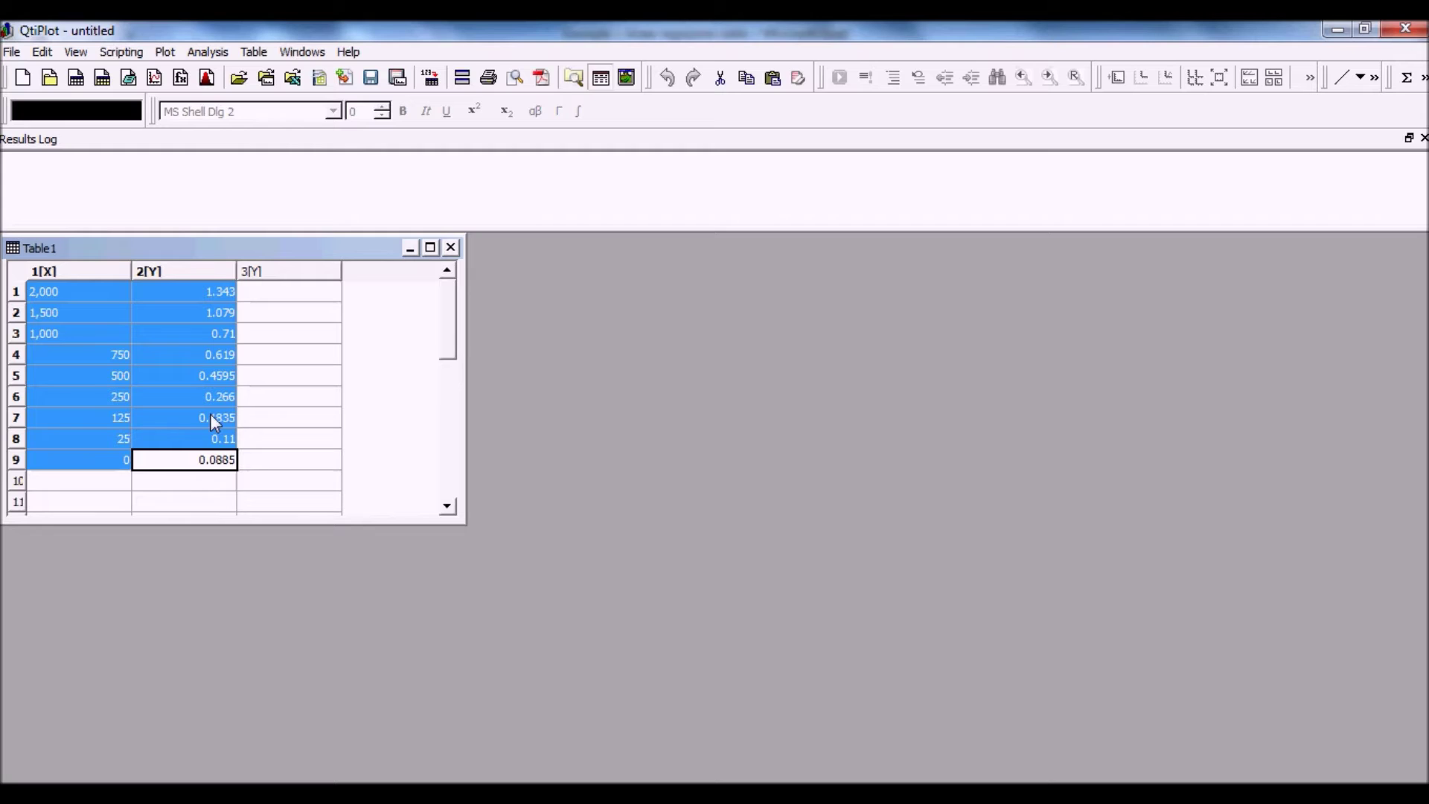
# Step: Plot Table1's 1[X] and 2[Y] columns as a scatter graph, Graph1
pyautogui.click(166, 54)
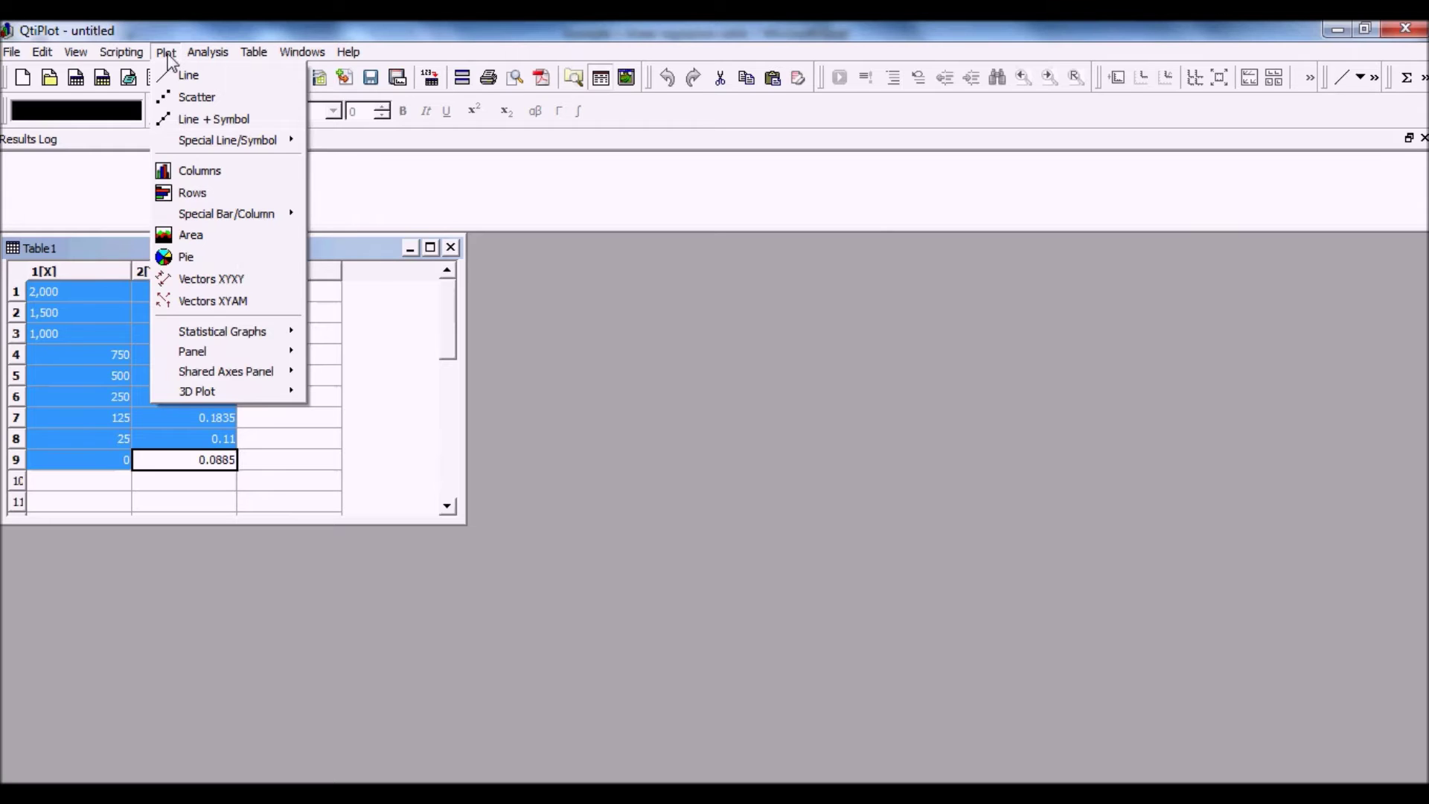
pyautogui.click(194, 101)
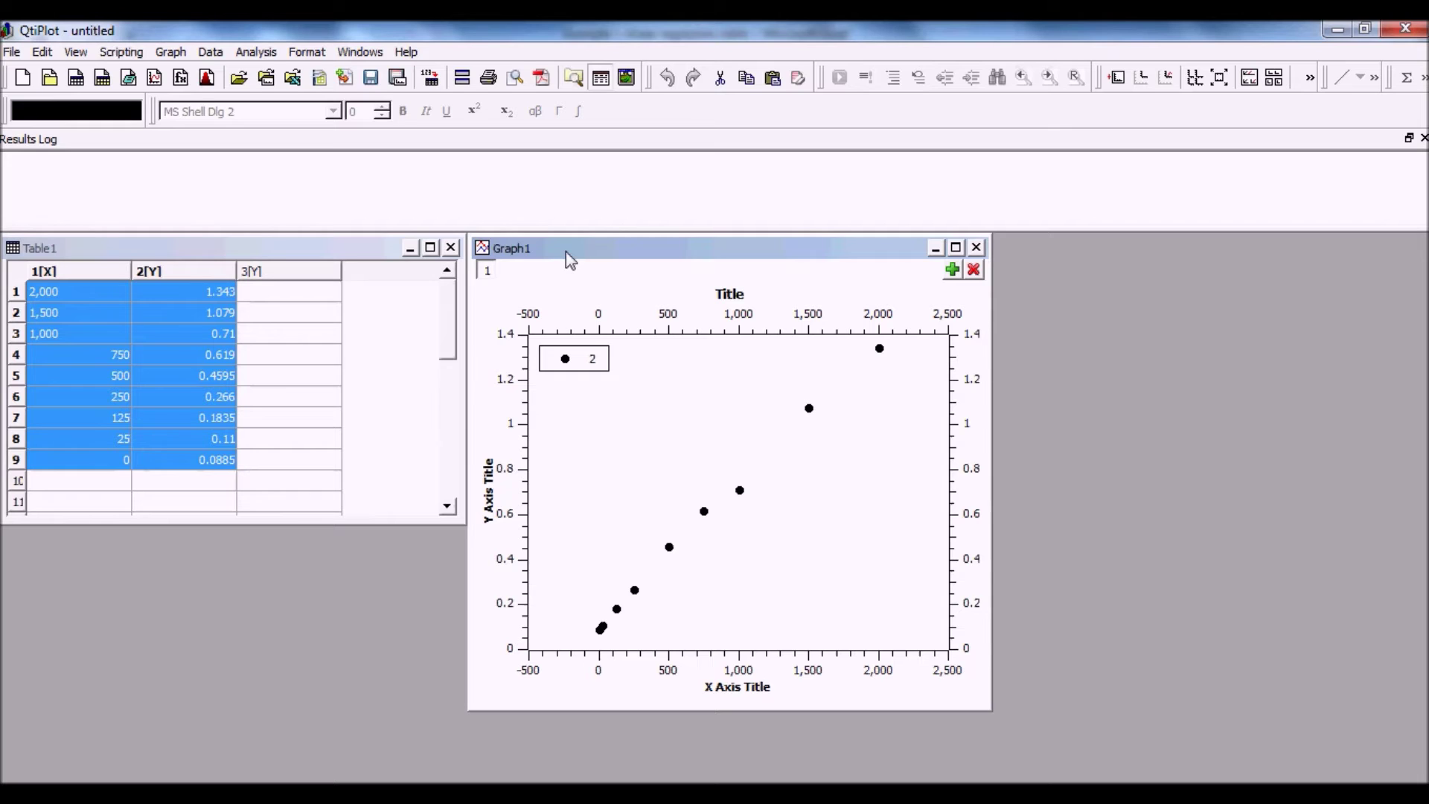
# Step: Fit a linear line to Graph1 and expand the Results Log to show slope, intercept and R^2
pyautogui.click(246, 53)
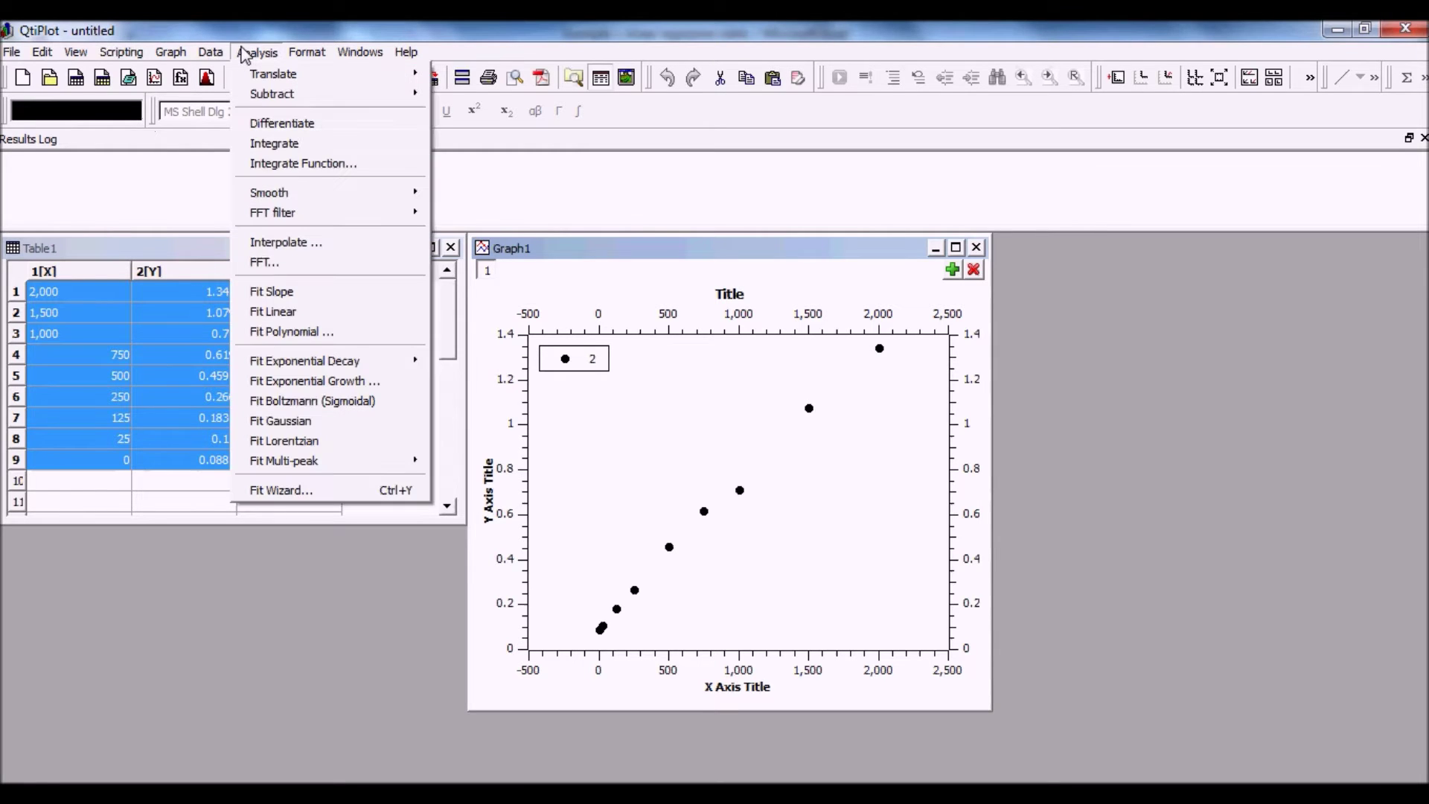
pyautogui.click(272, 312)
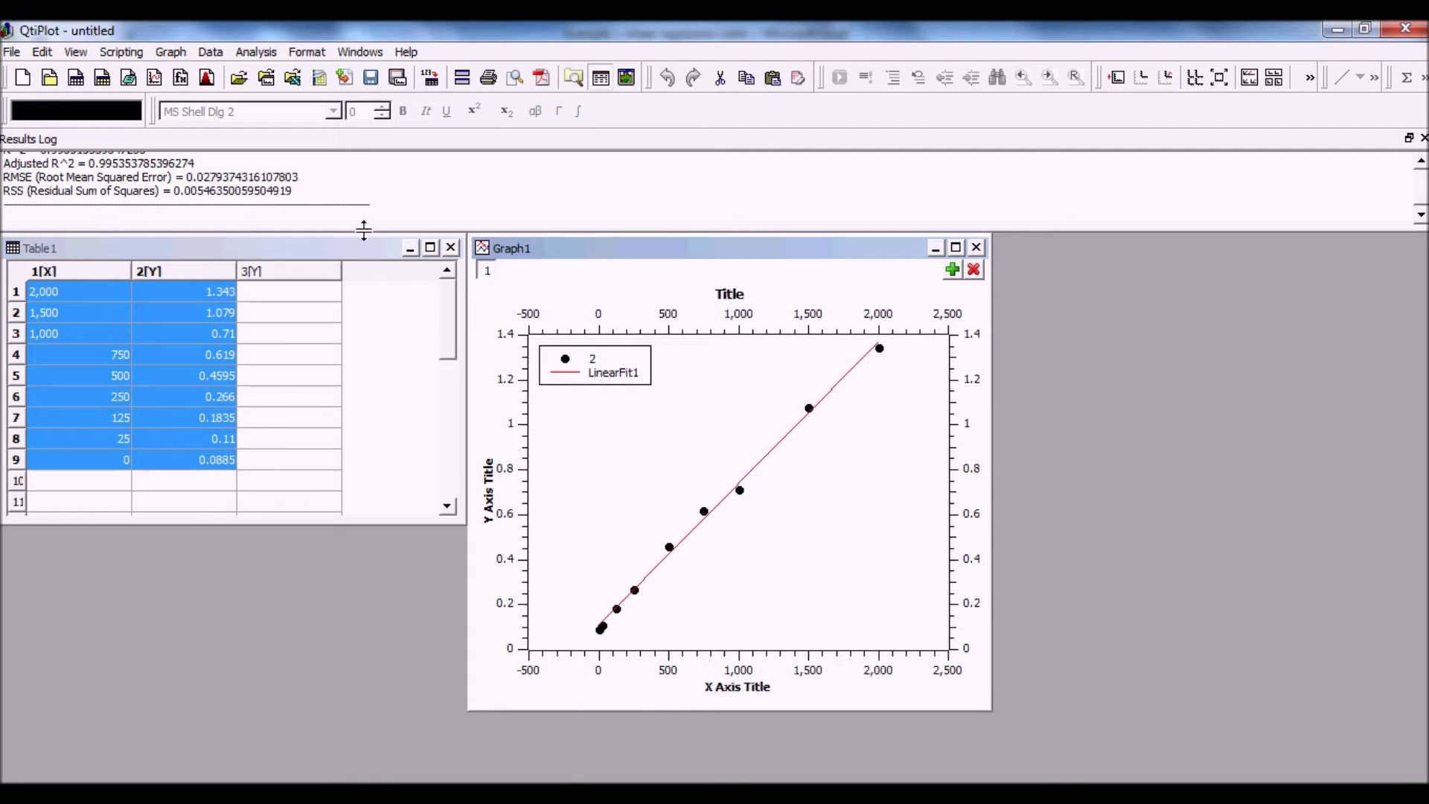
pyautogui.moveTo(364, 229); pyautogui.dragTo(360, 378)
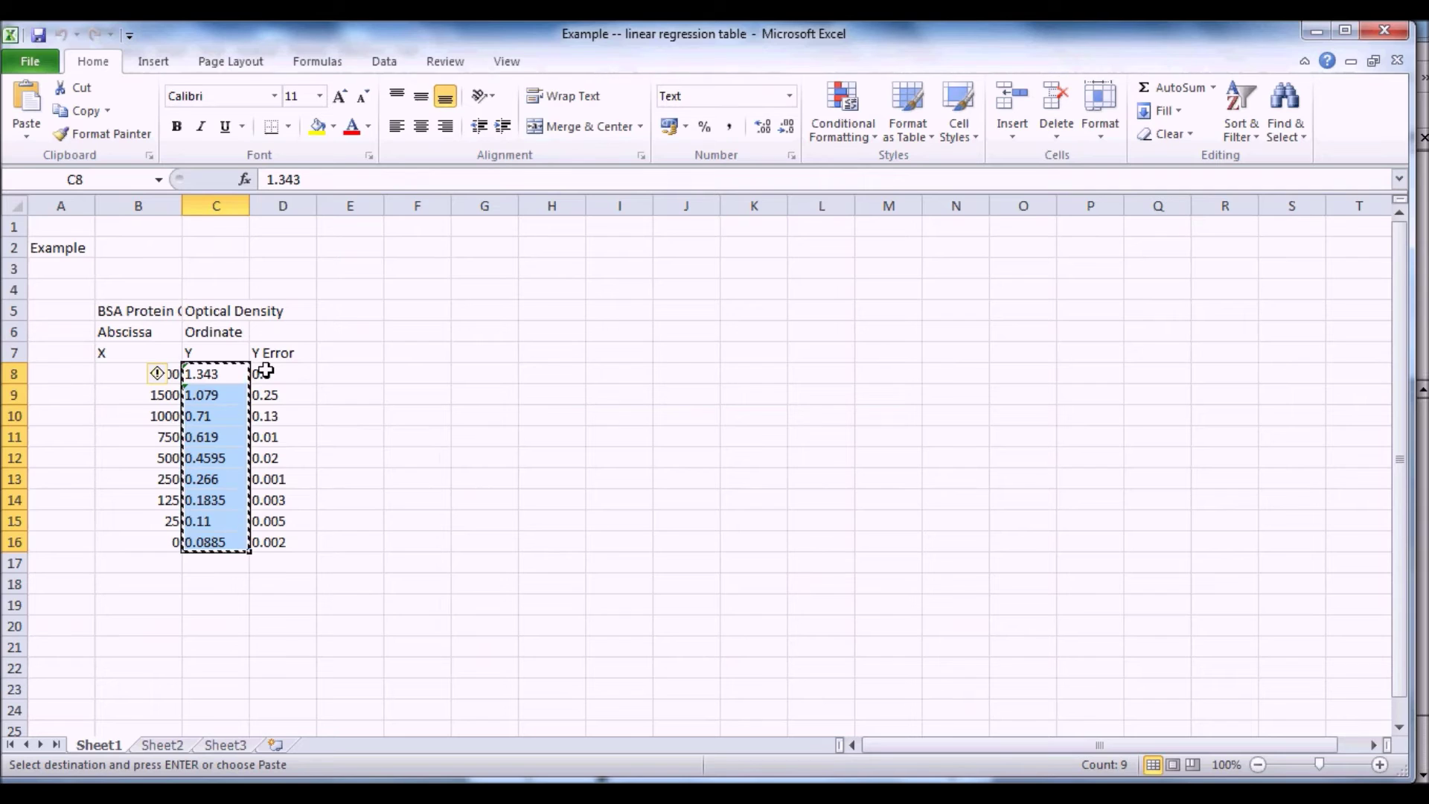
# Step: Copy Excel's nine Y Error values in D8:D16
pyautogui.moveTo(265, 370); pyautogui.dragTo(279, 539)
pyautogui.rightClick(289, 497)
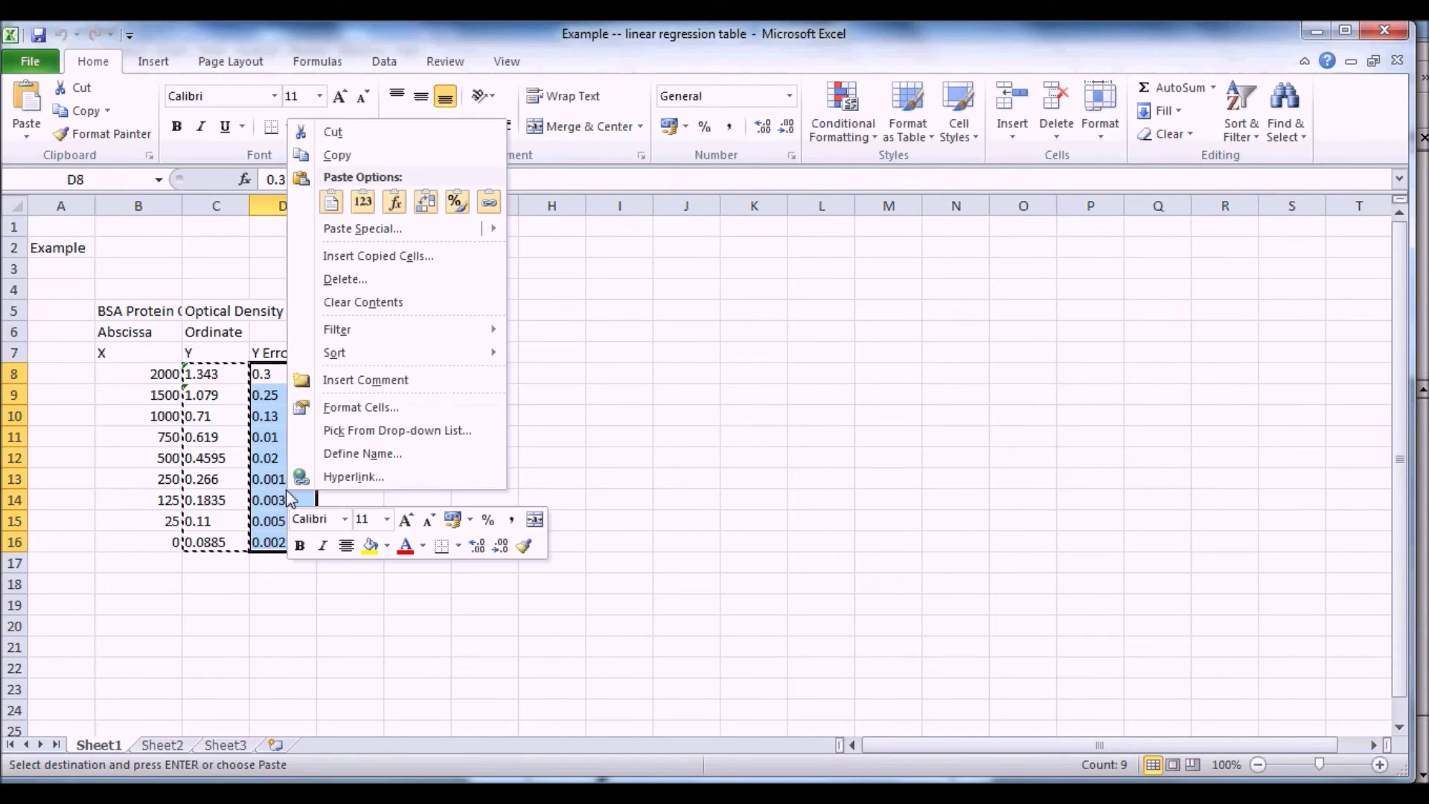
pyautogui.click(339, 157)
# Step: Paste the nine Y Error values, 0.3 down to 0.002, into column 3 of Table1
pyautogui.hotkey('alt', 'Tab')
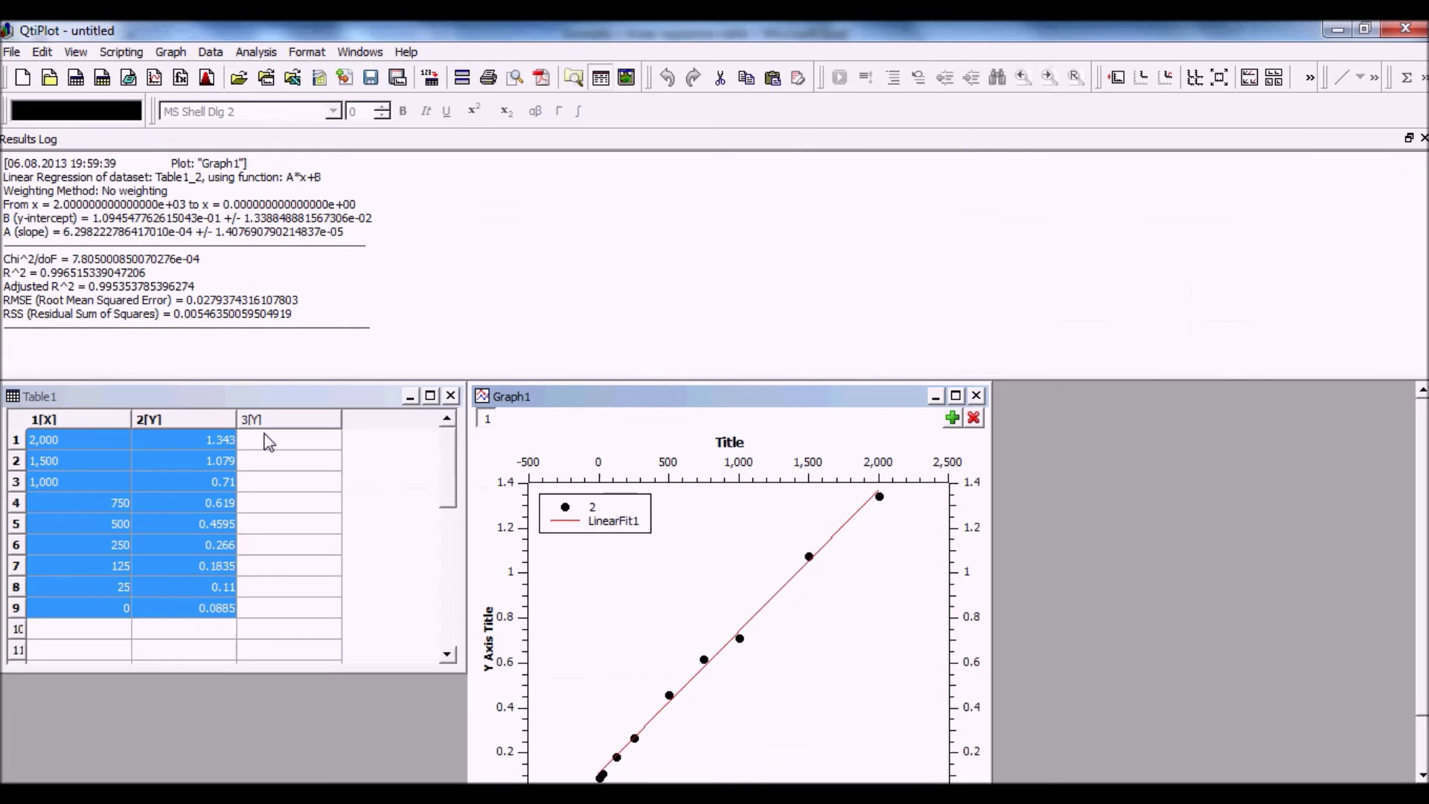
pyautogui.click(269, 441)
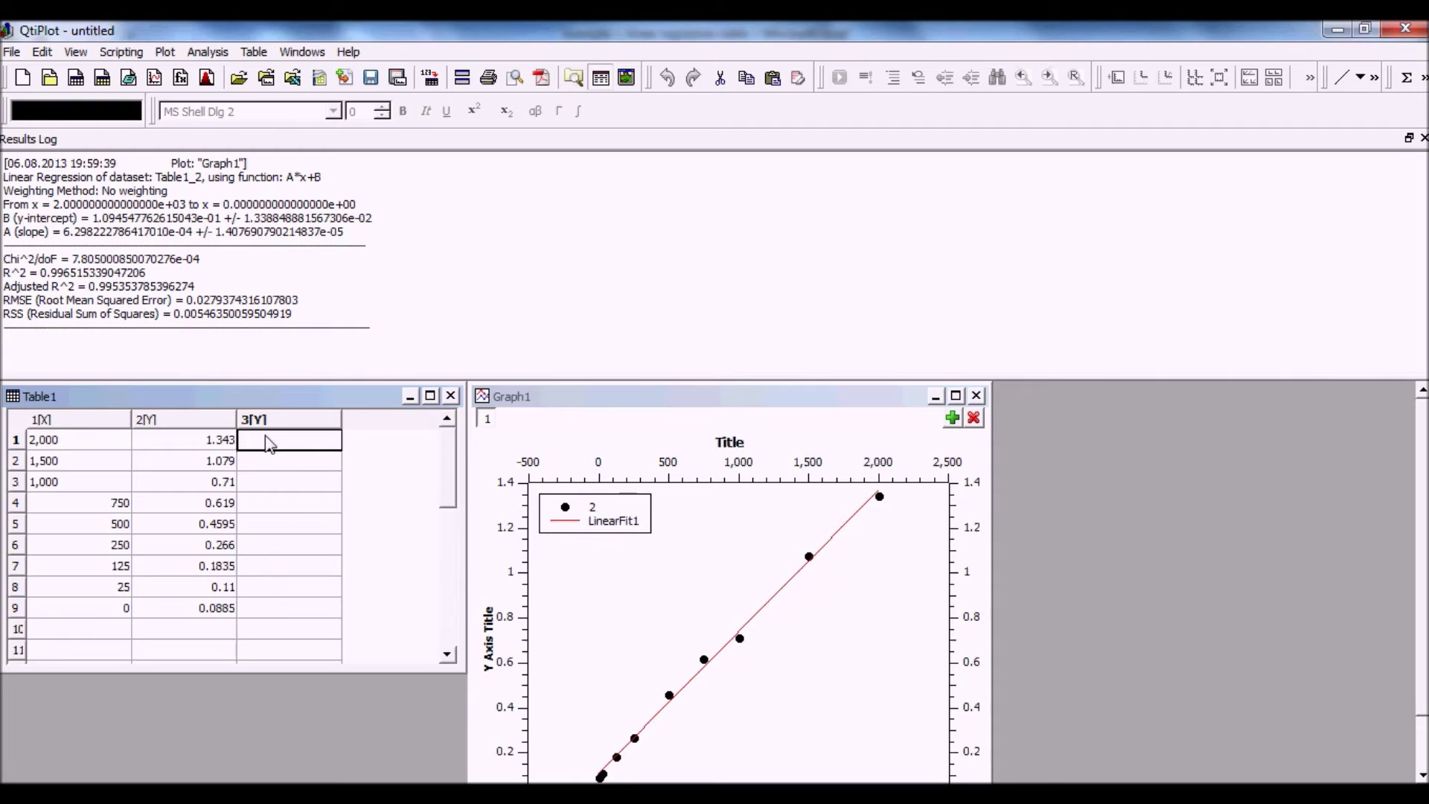
pyautogui.rightClick(269, 441)
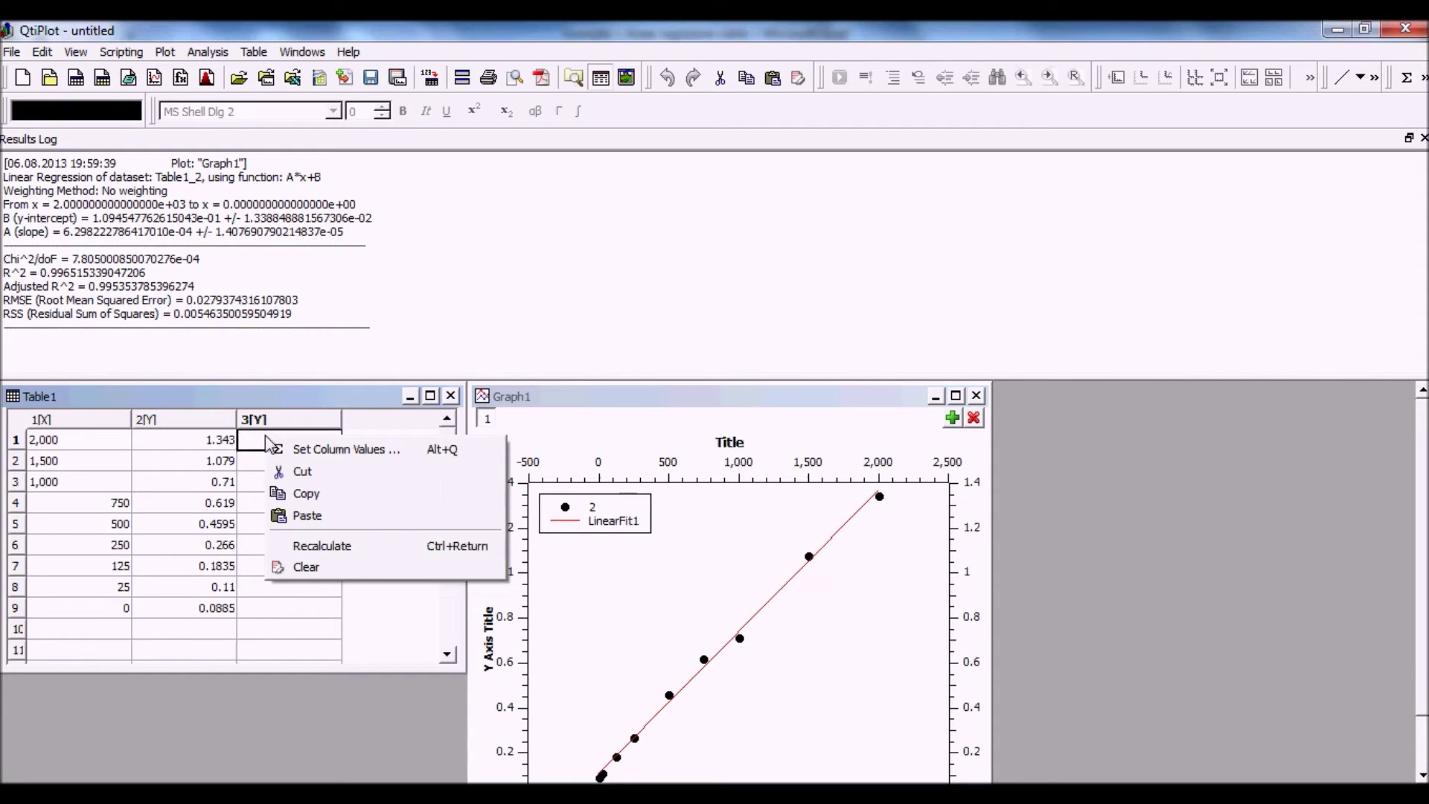
pyautogui.click(355, 515)
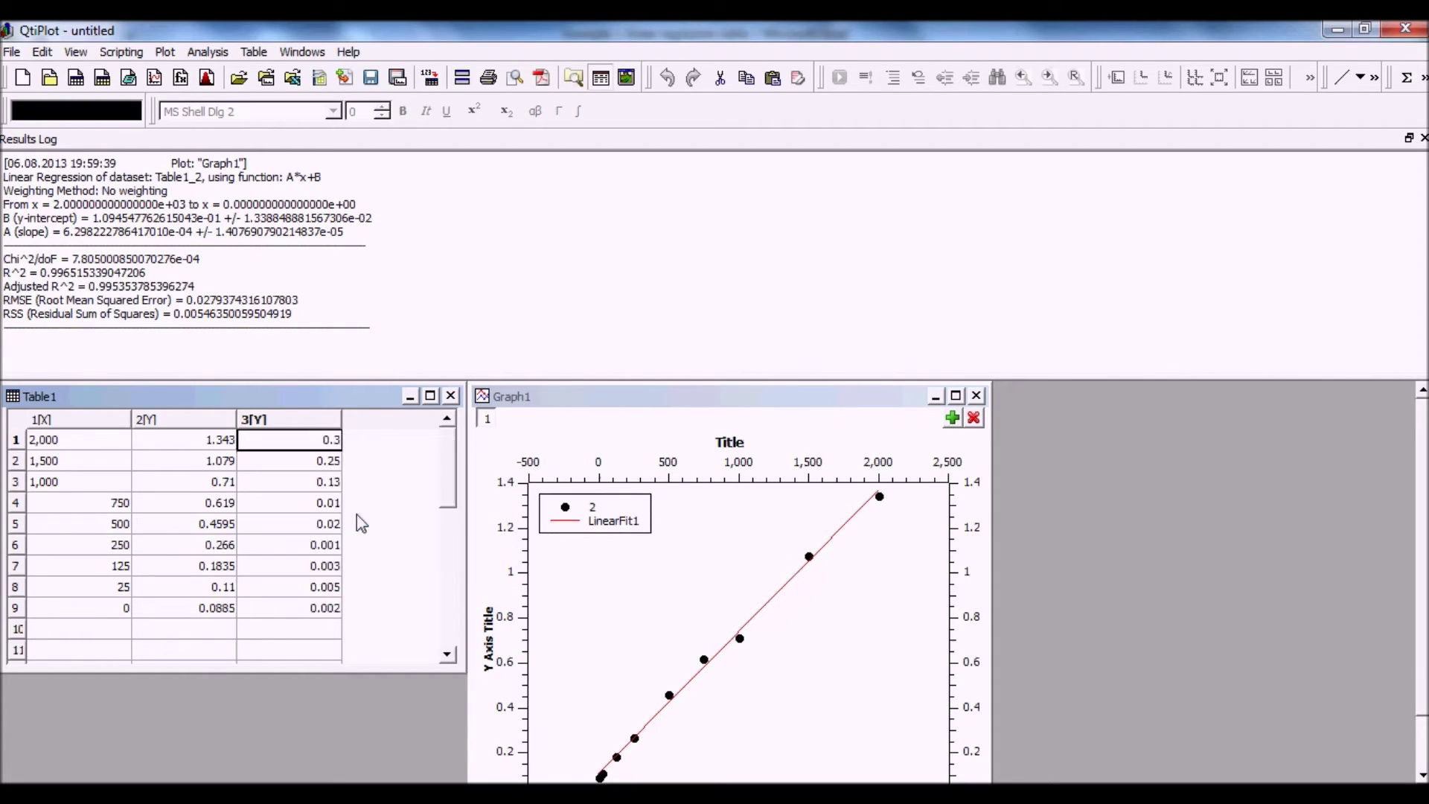
# Step: Set column 3 as Y Error (3[yEr]) and select all the table data
pyautogui.click(288, 421)
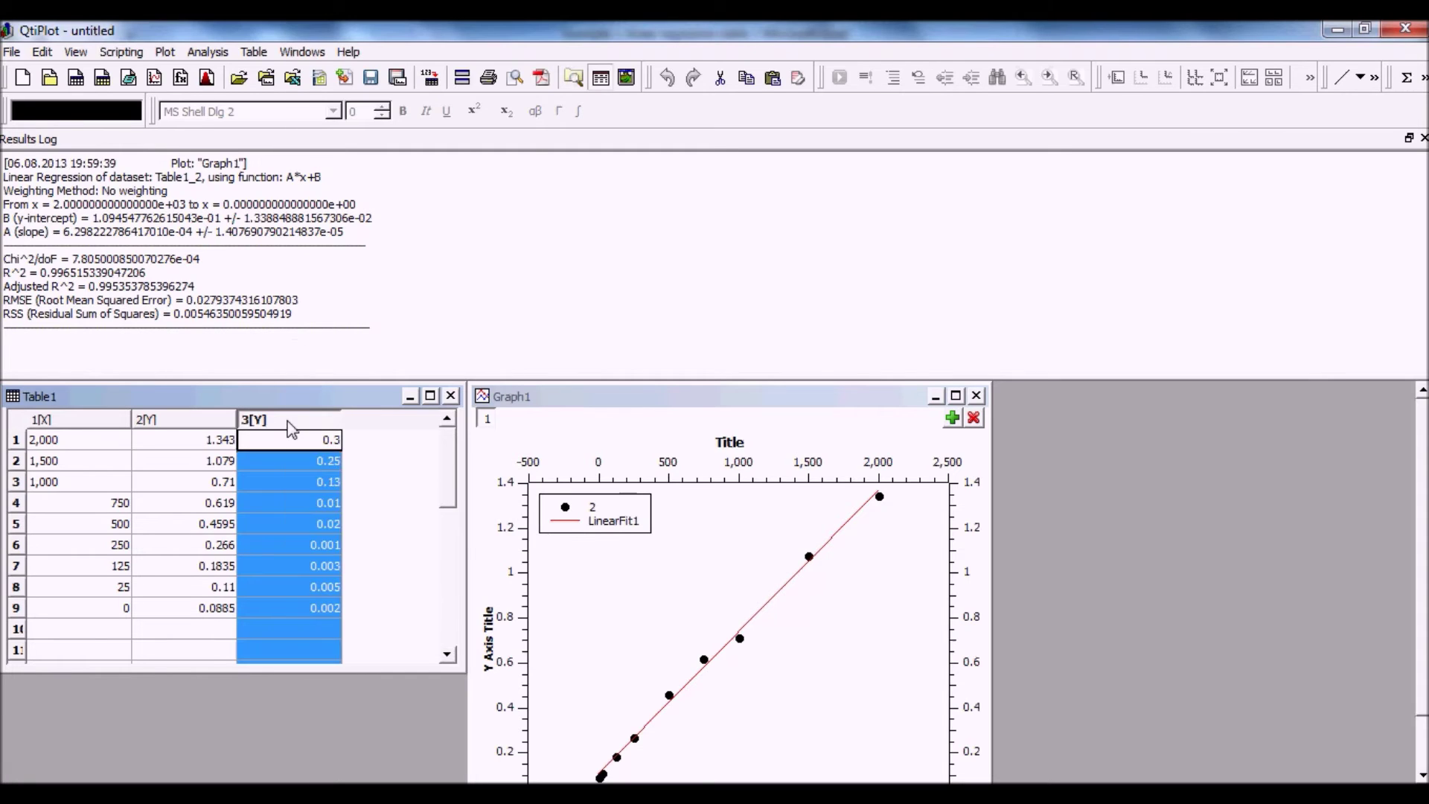
pyautogui.rightClick(289, 422)
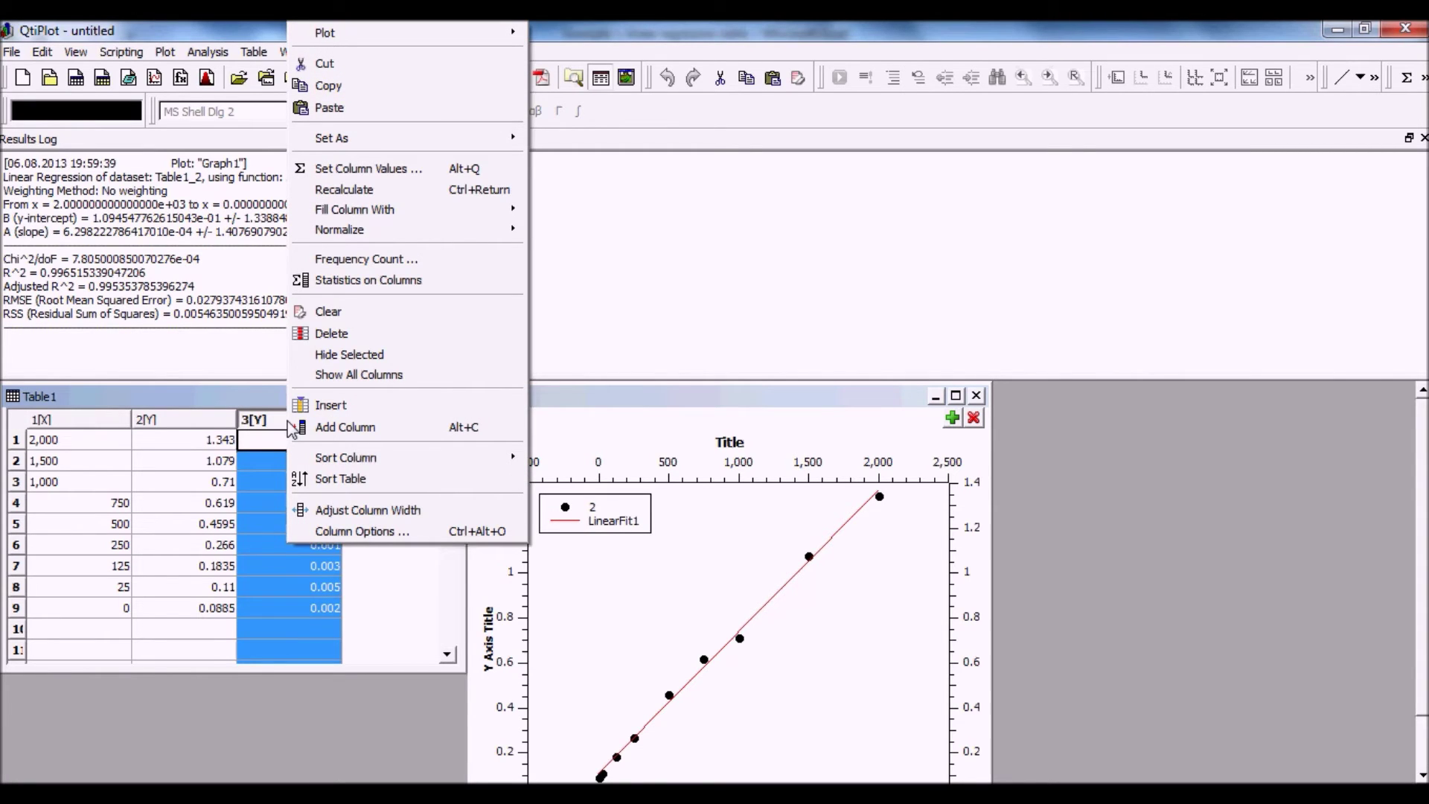
pyautogui.moveTo(347, 145)
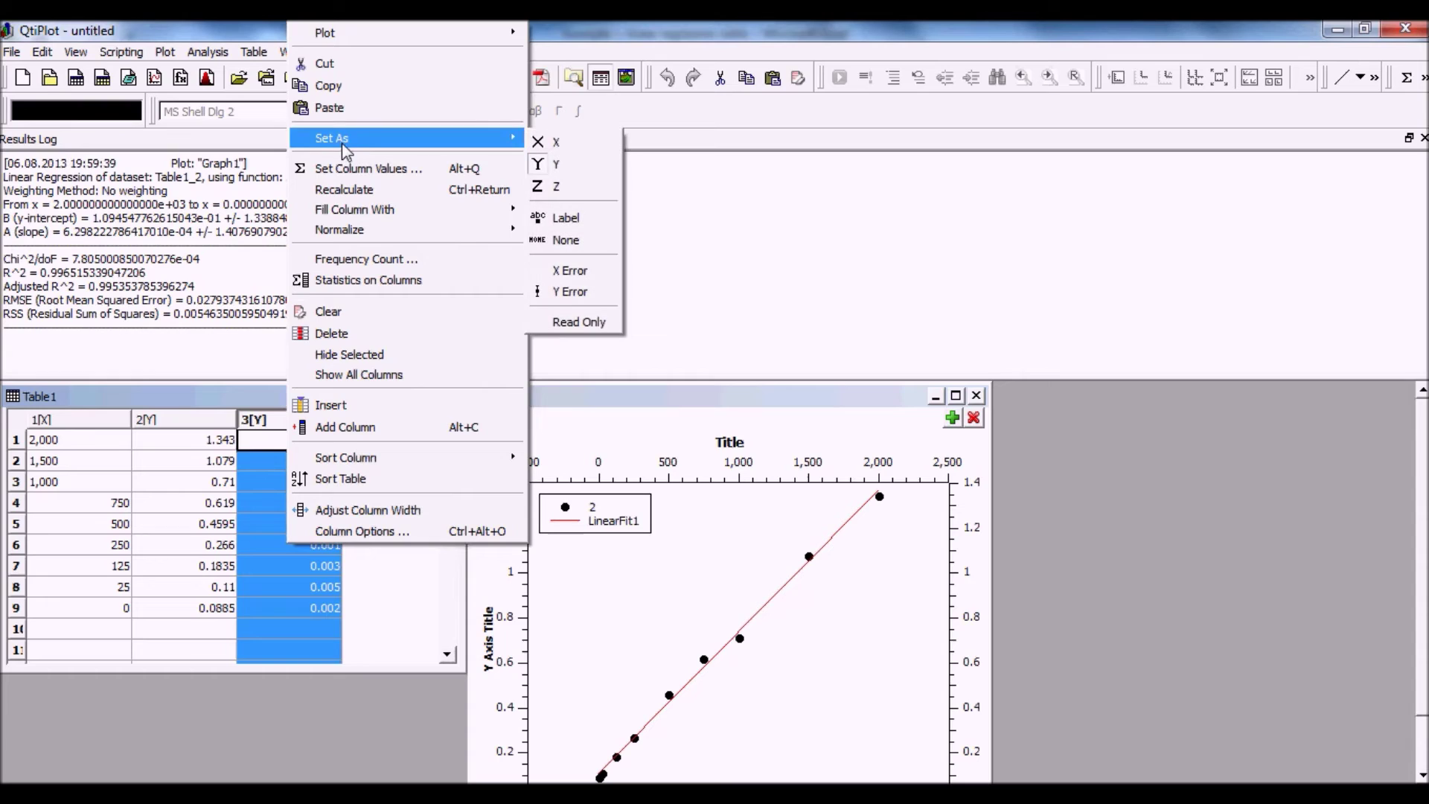
pyautogui.click(599, 292)
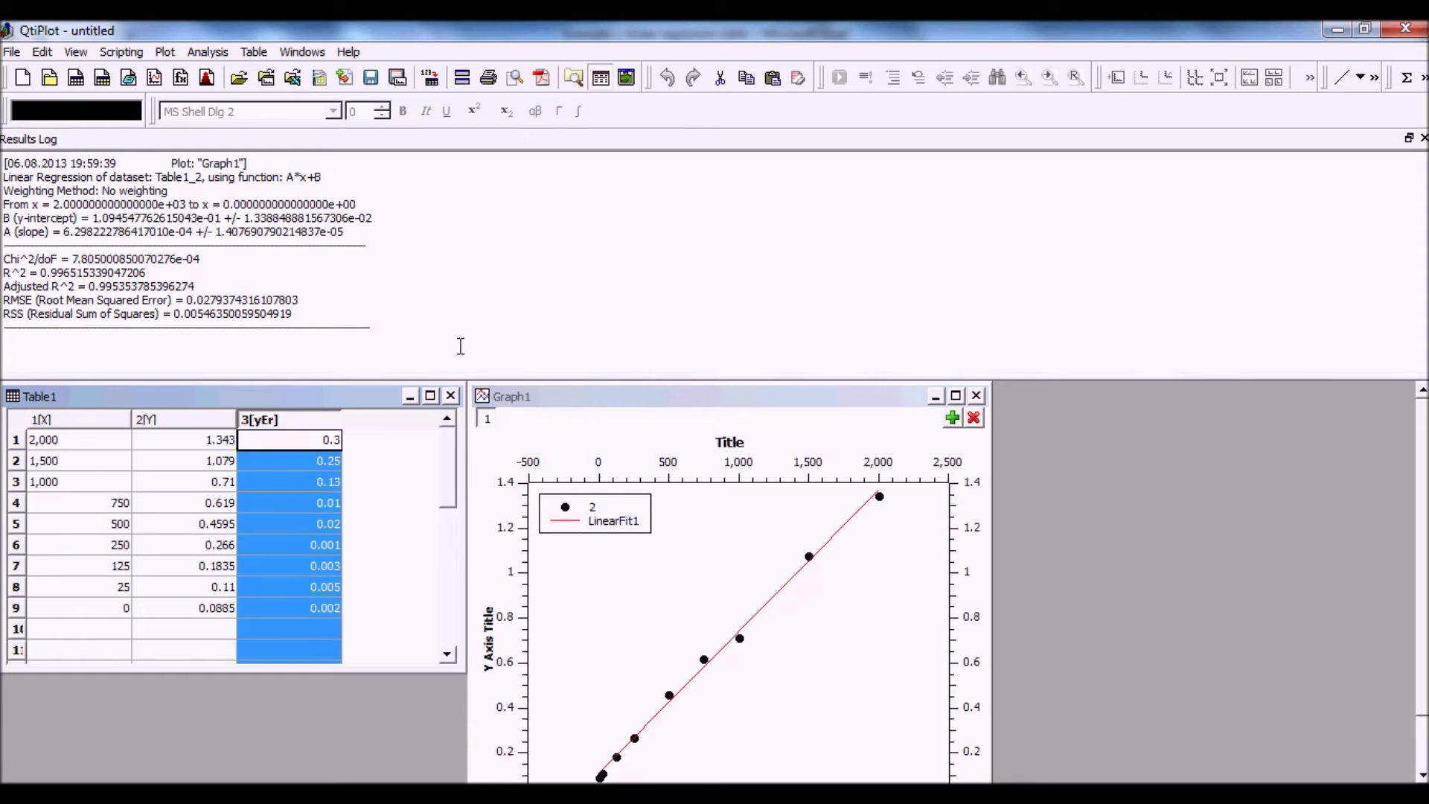
pyautogui.moveTo(74, 439); pyautogui.dragTo(332, 610)
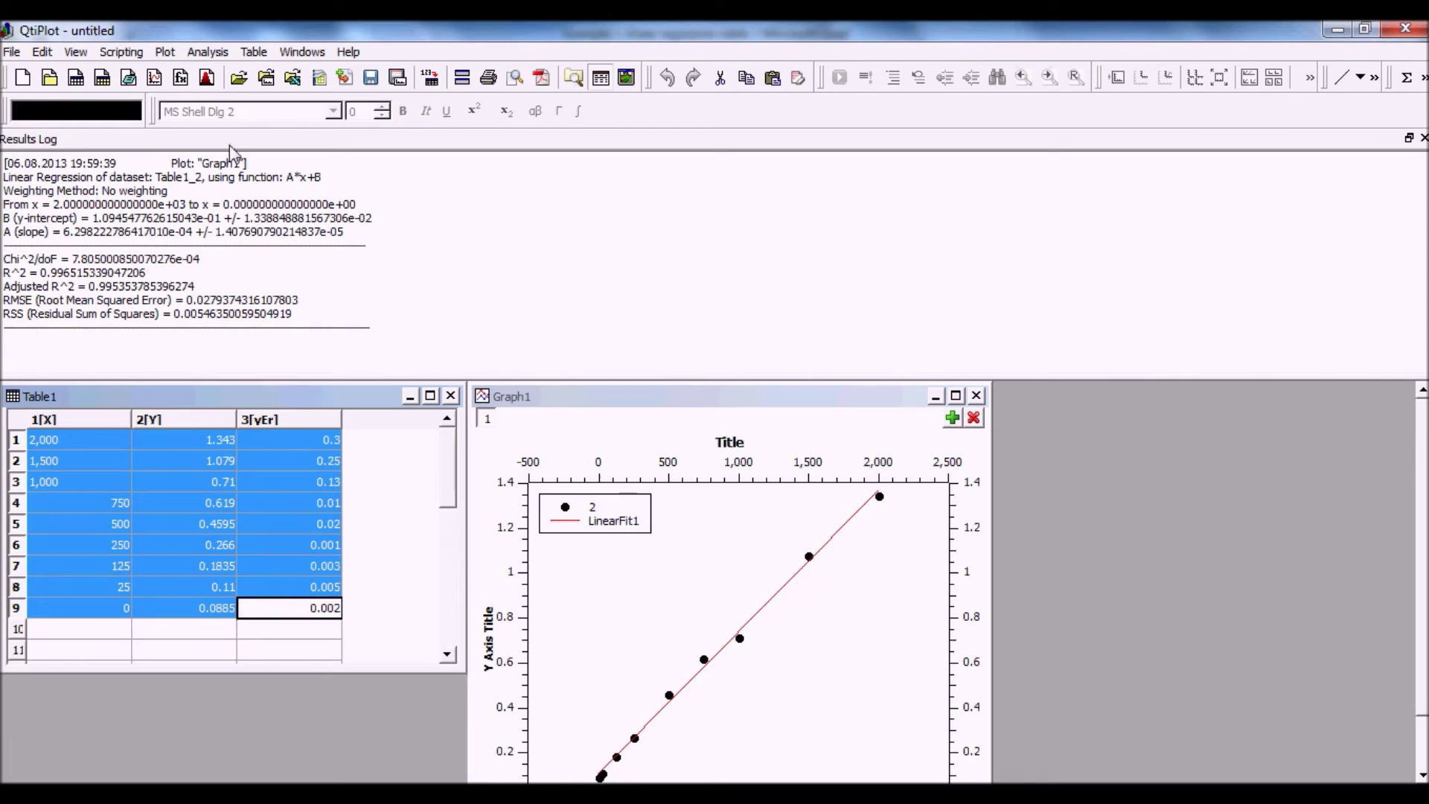
# Step: Plot the selected data as scatter graph Graph2 with Y error bars, and shrink the Results Log
pyautogui.click(170, 54)
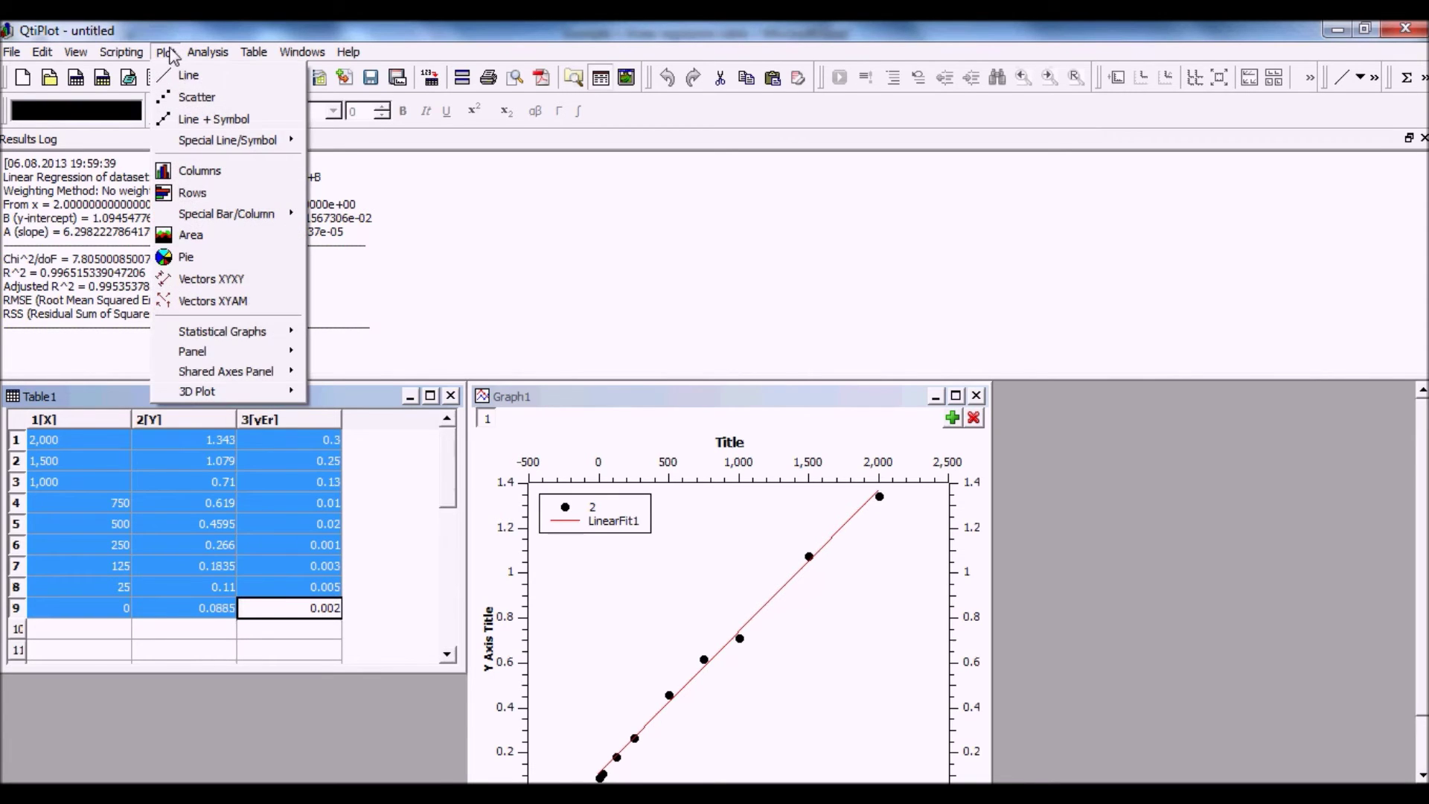
pyautogui.click(181, 97)
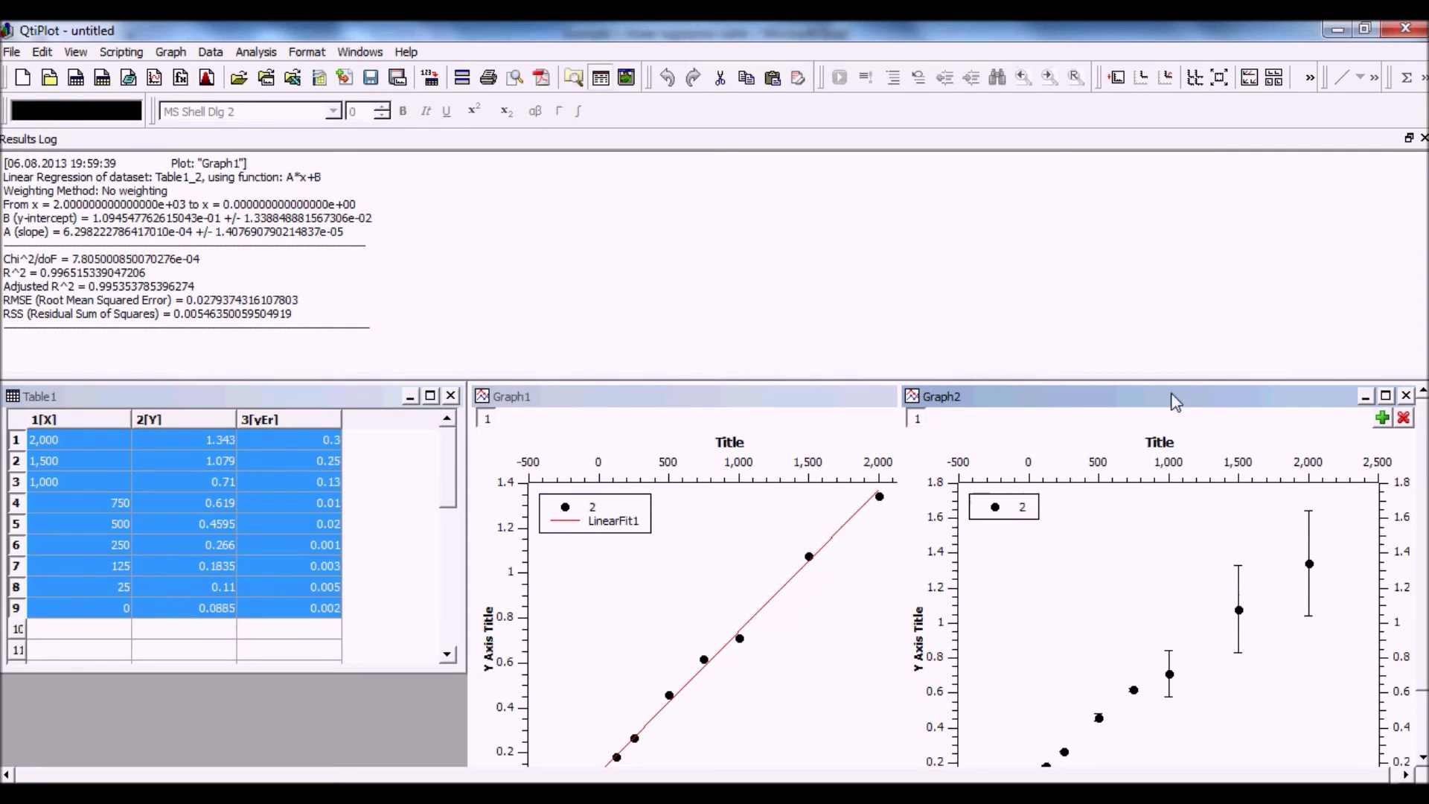
pyautogui.moveTo(1135, 378); pyautogui.dragTo(1114, 223)
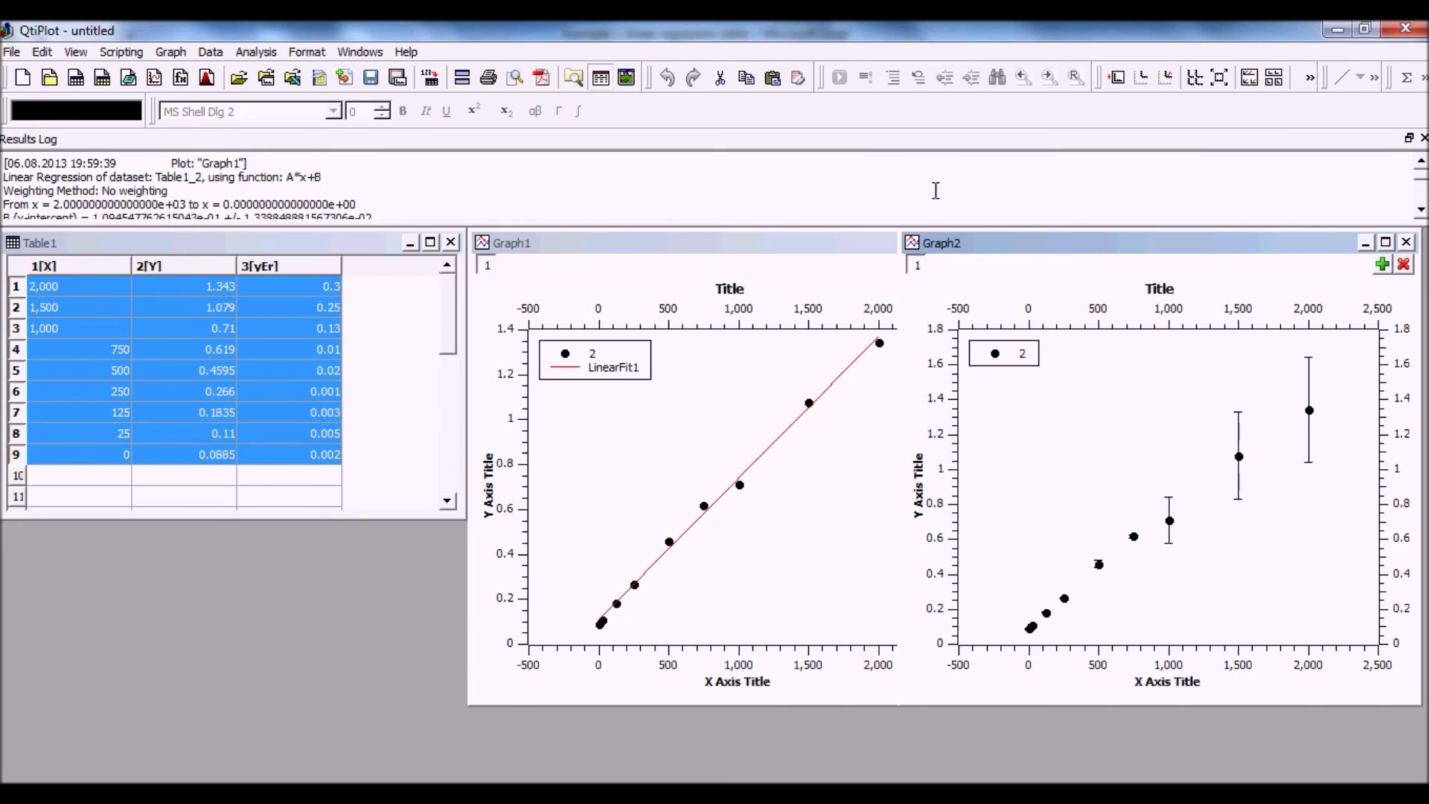
# Step: Fit a linear line to Graph2 and expand the Results Log to show slope 7.054e-04, intercept 0.0900
pyautogui.click(245, 54)
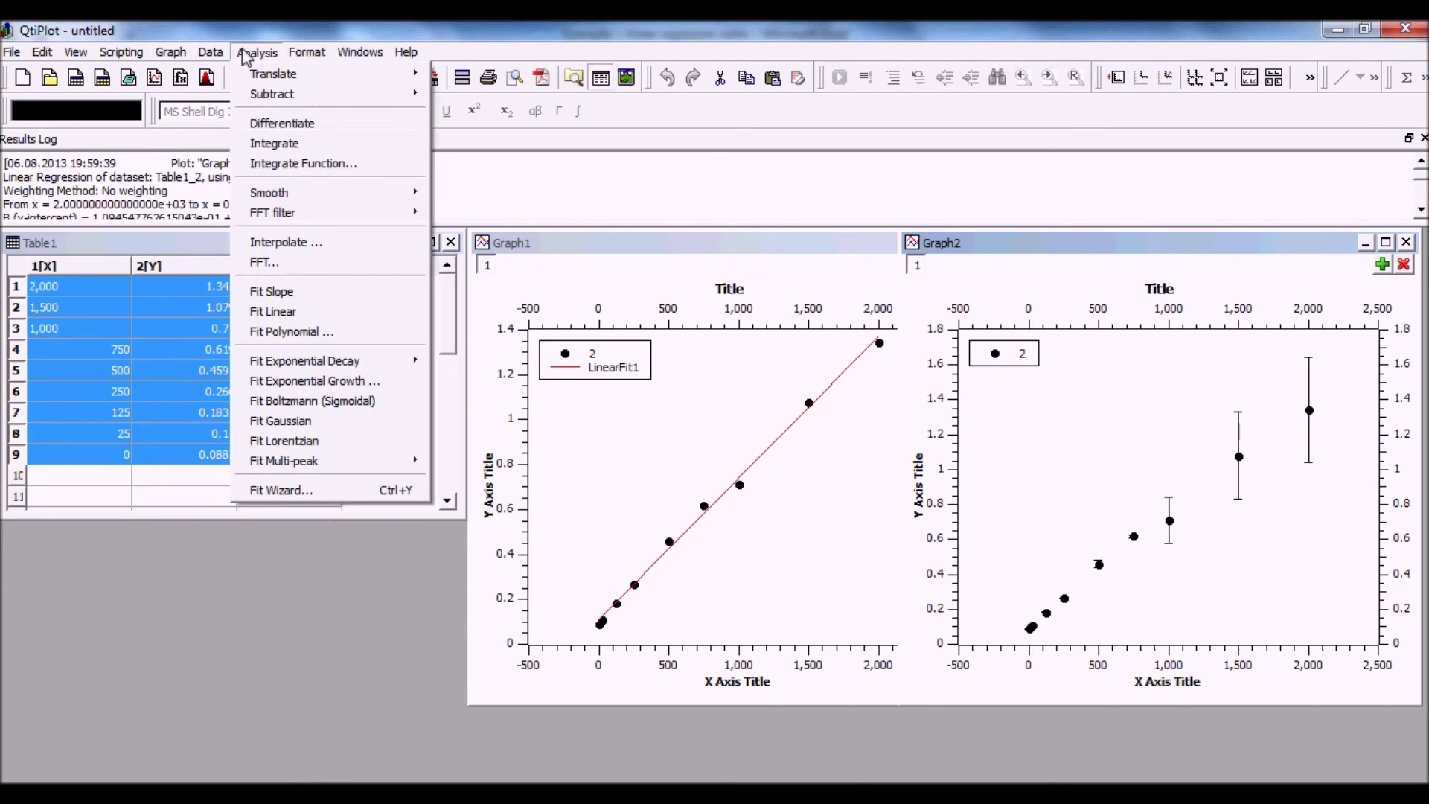
pyautogui.click(297, 313)
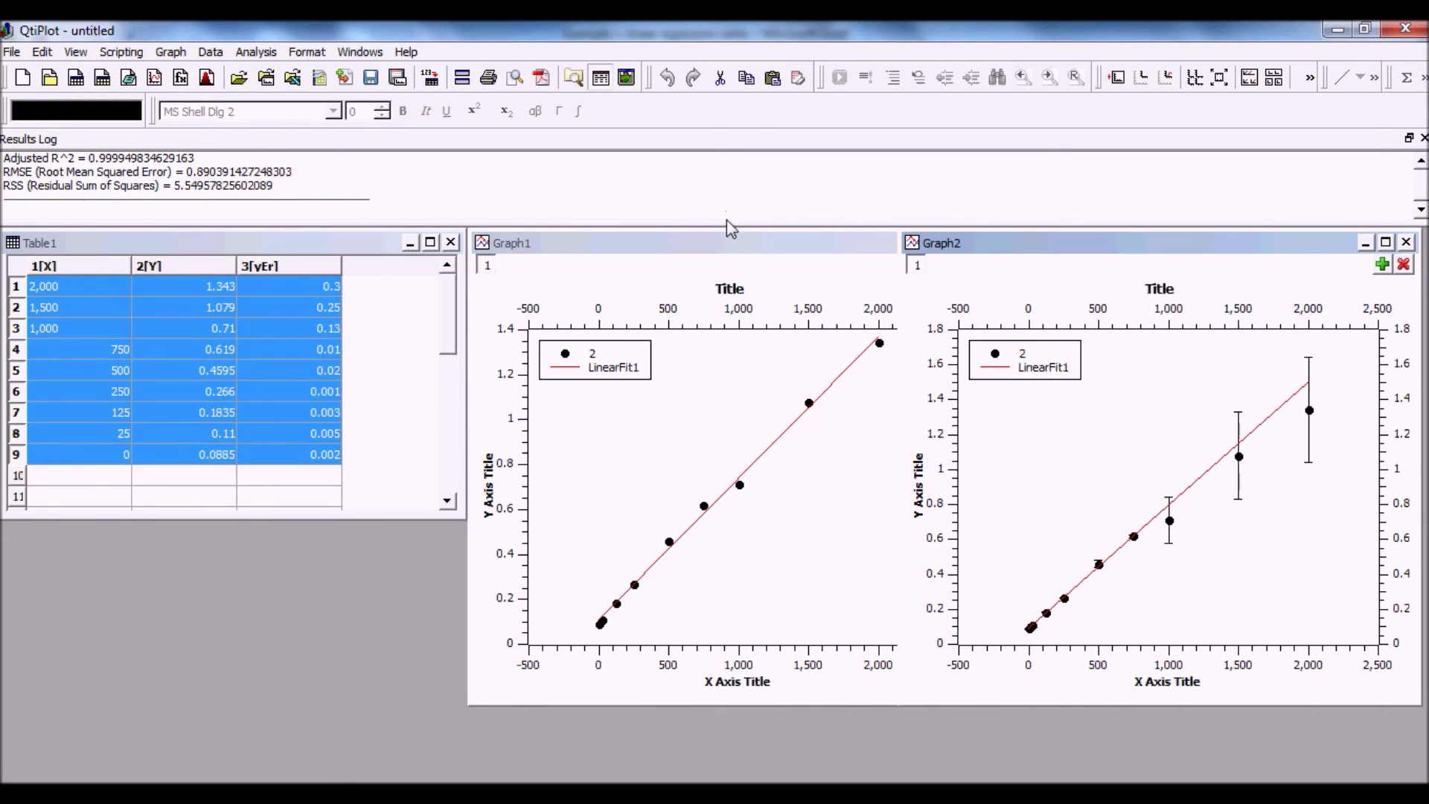
pyautogui.moveTo(727, 225); pyautogui.dragTo(750, 415)
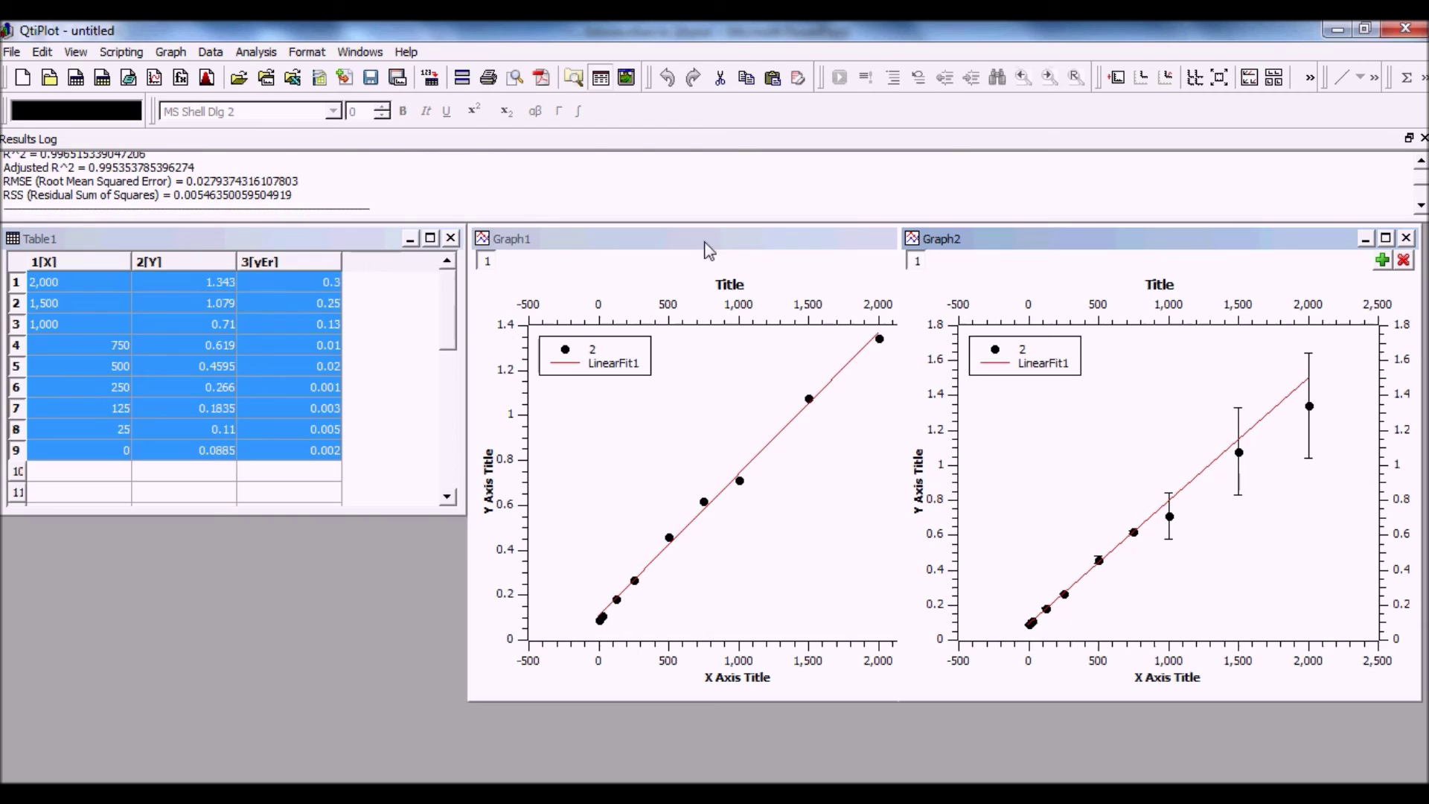
# Step: Use the Data Reader on Graph1 to read the point at x=1,000, y=0.71
pyautogui.click(688, 239)
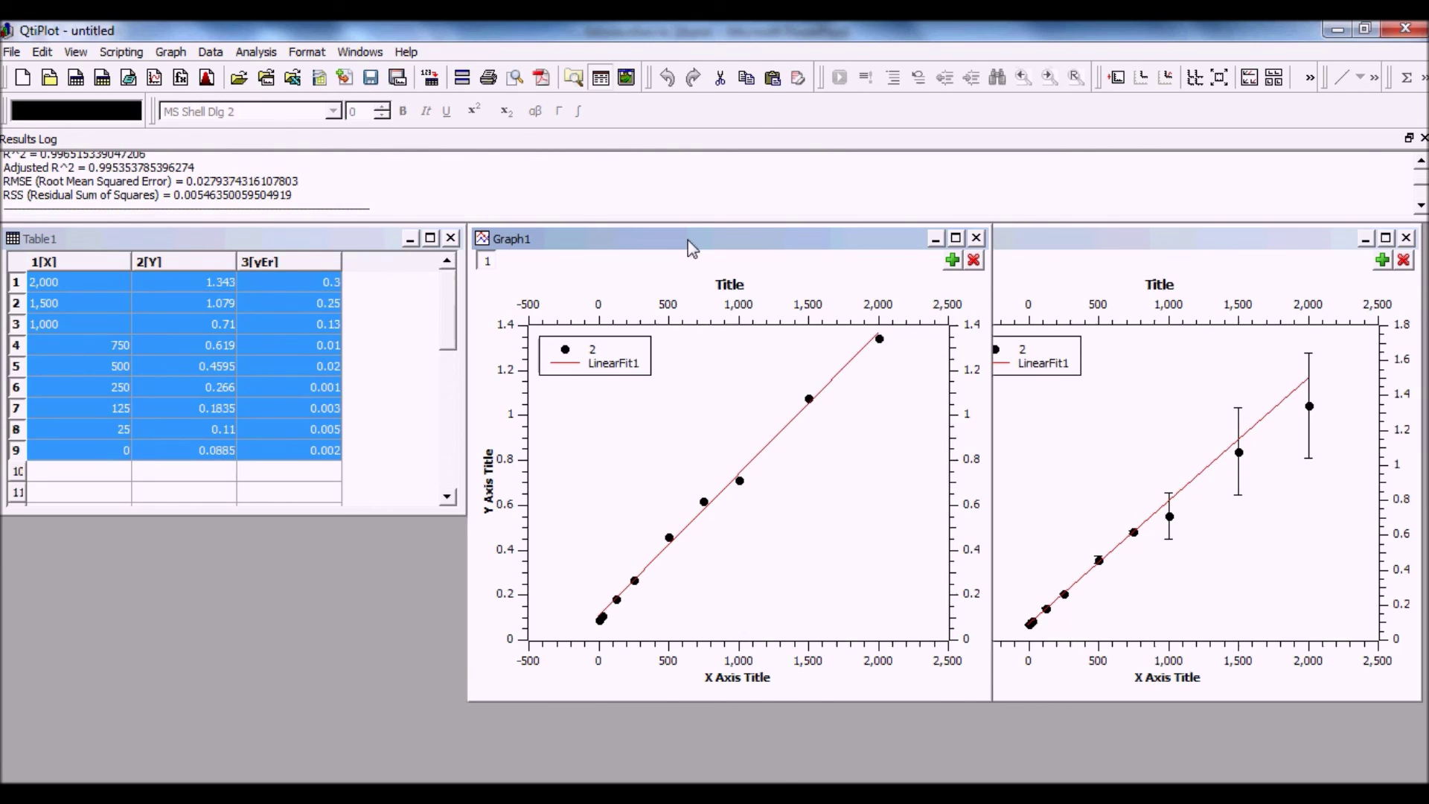
pyautogui.click(209, 53)
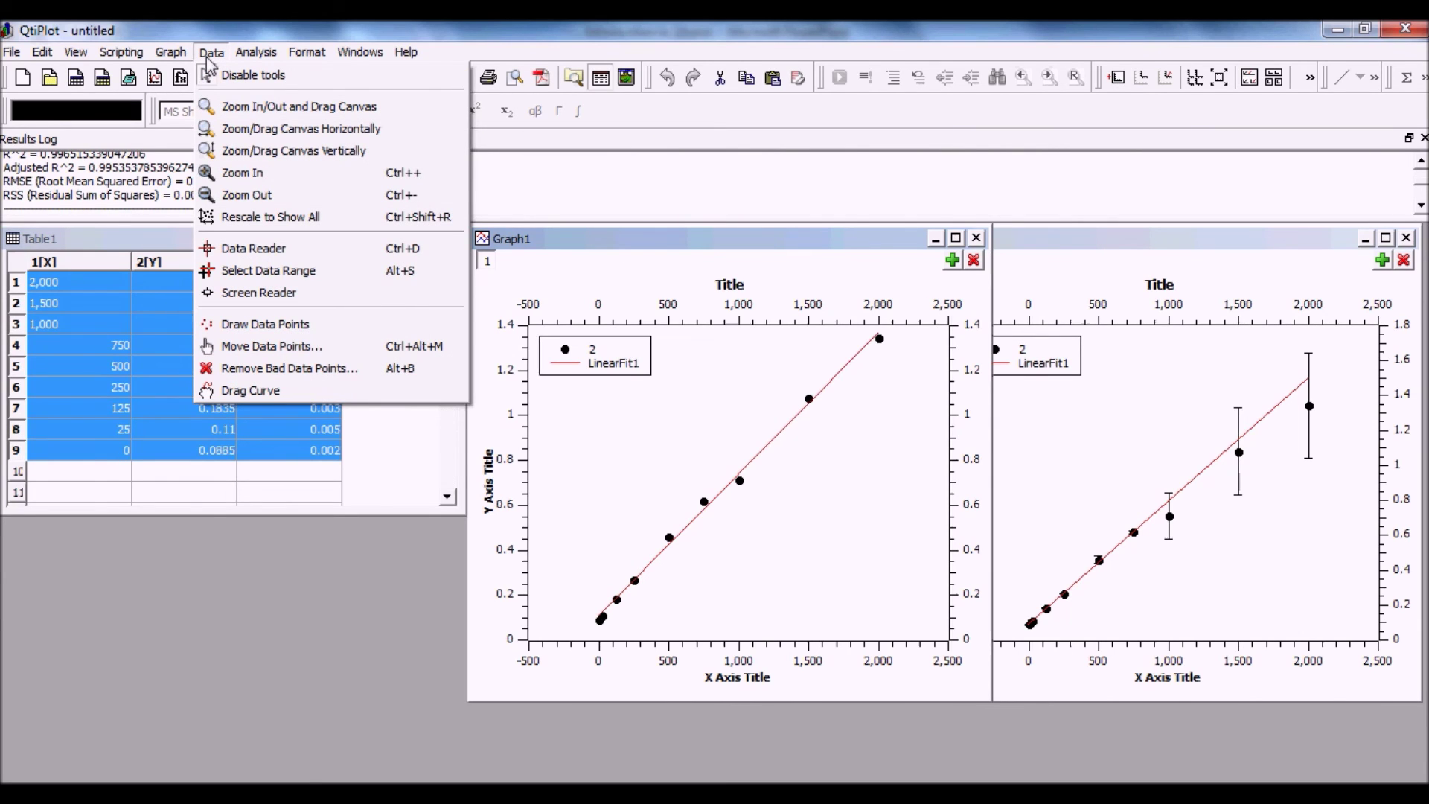
pyautogui.click(244, 248)
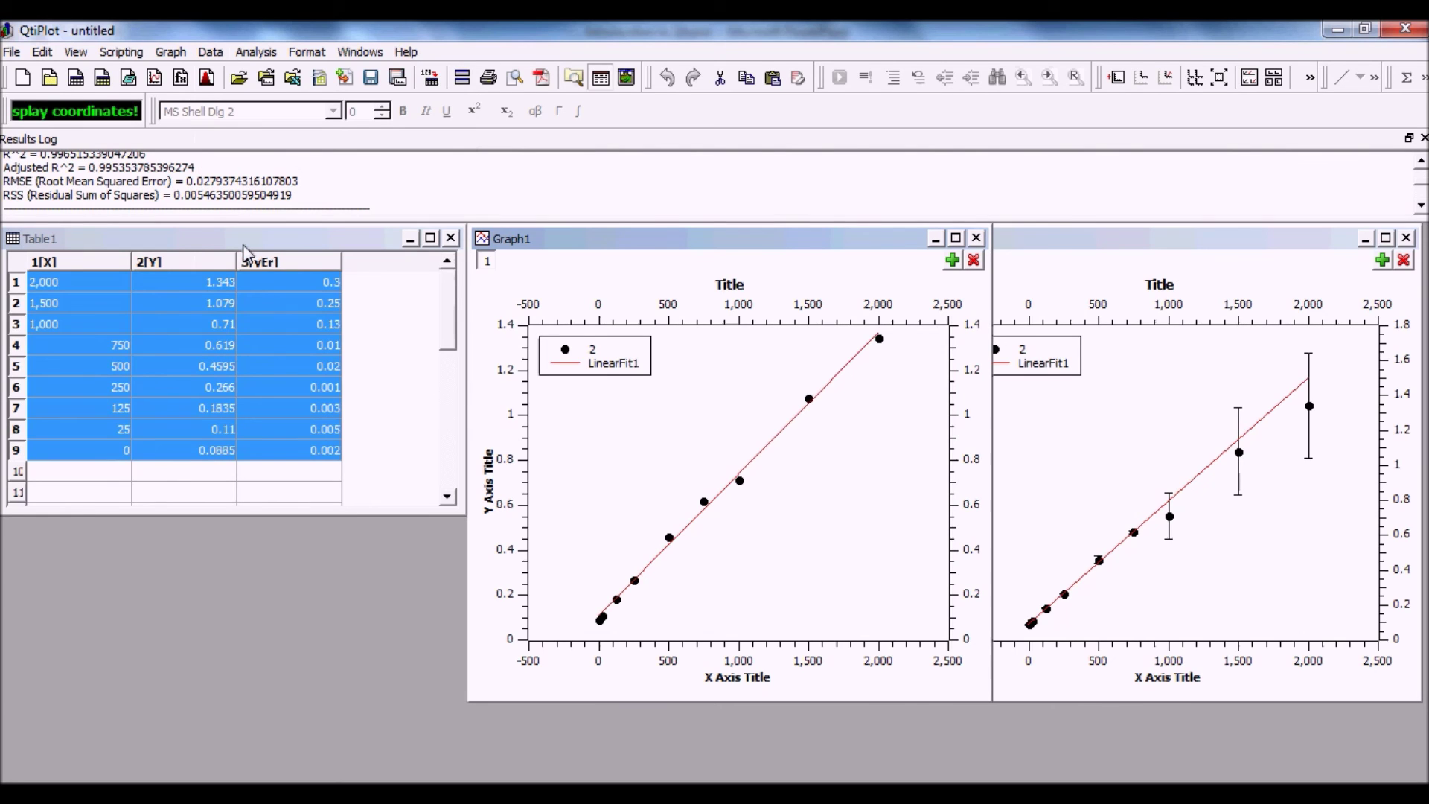
pyautogui.click(739, 480)
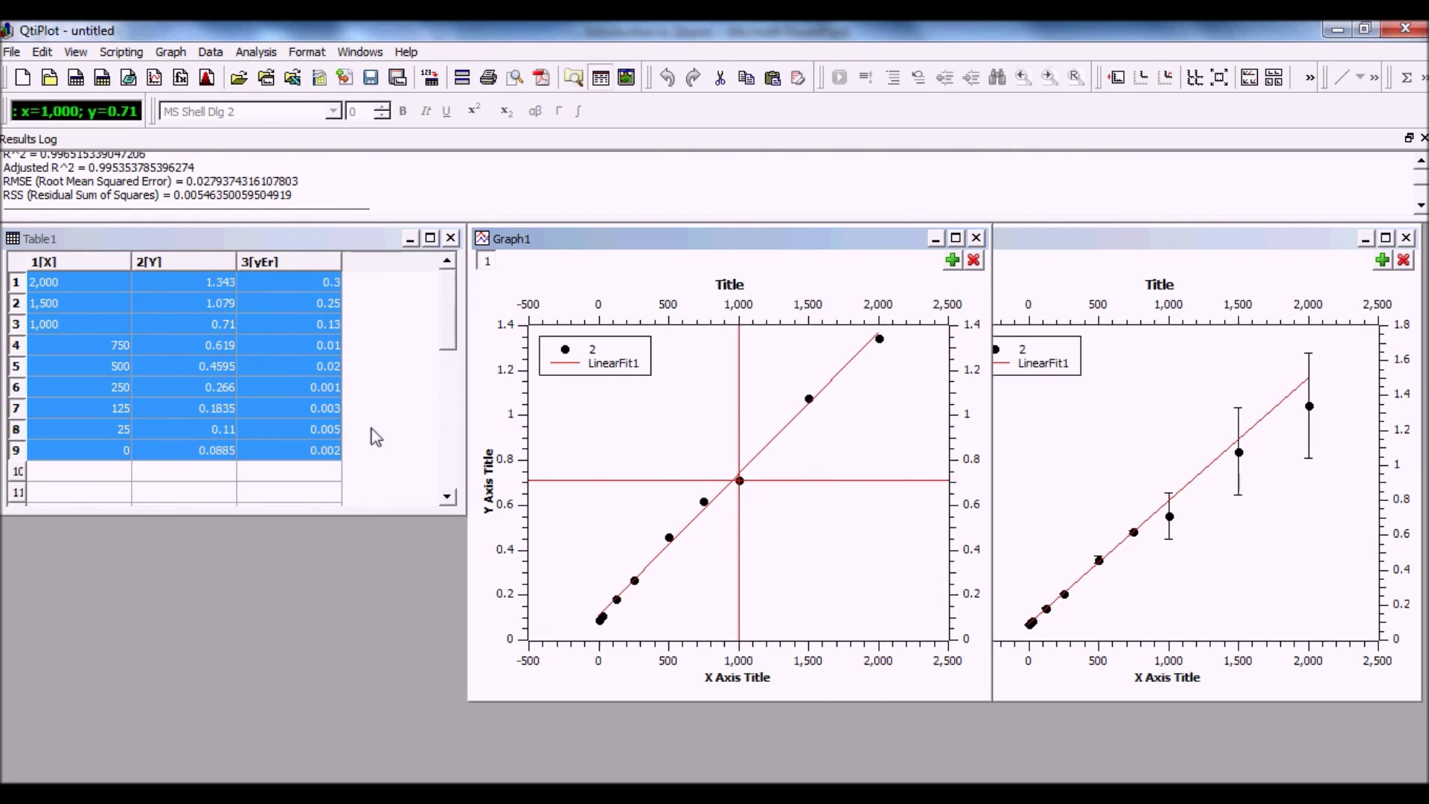